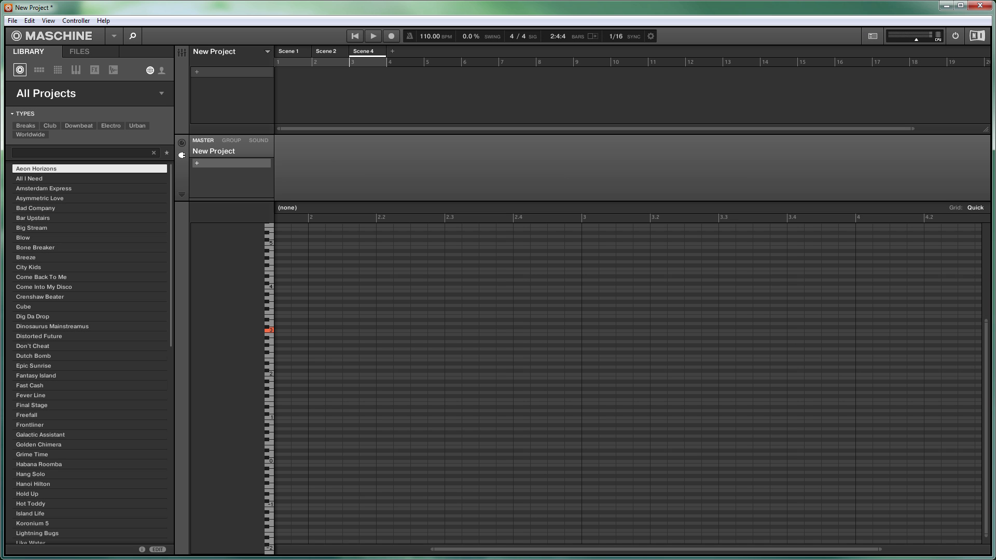
Switch to Ableton Live and examine its separate MIDI tracks and the clip on track 1 MIDI, then return to Maschine.
{"action": "key", "text": "alt+Tab"}
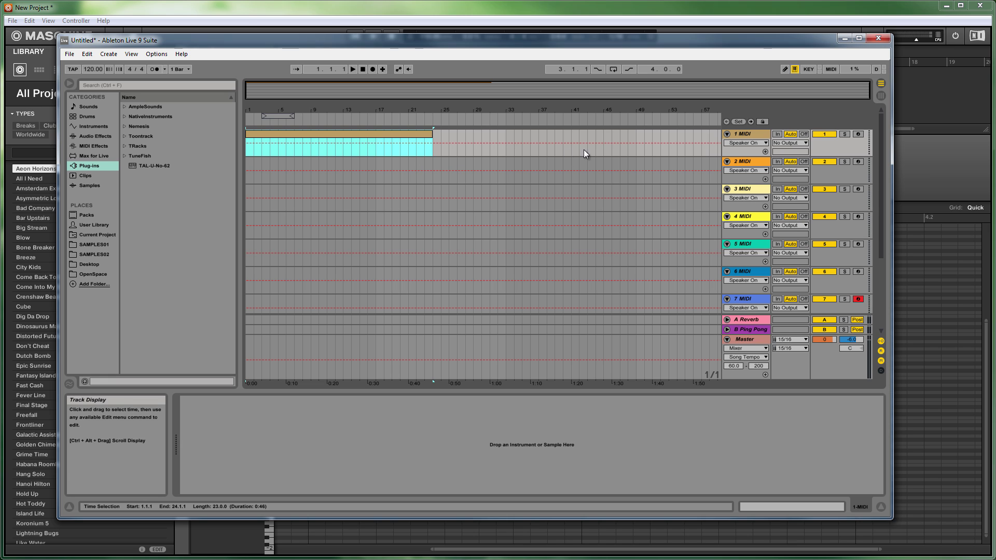
{"action": "left_click", "coordinate": [250, 150]}
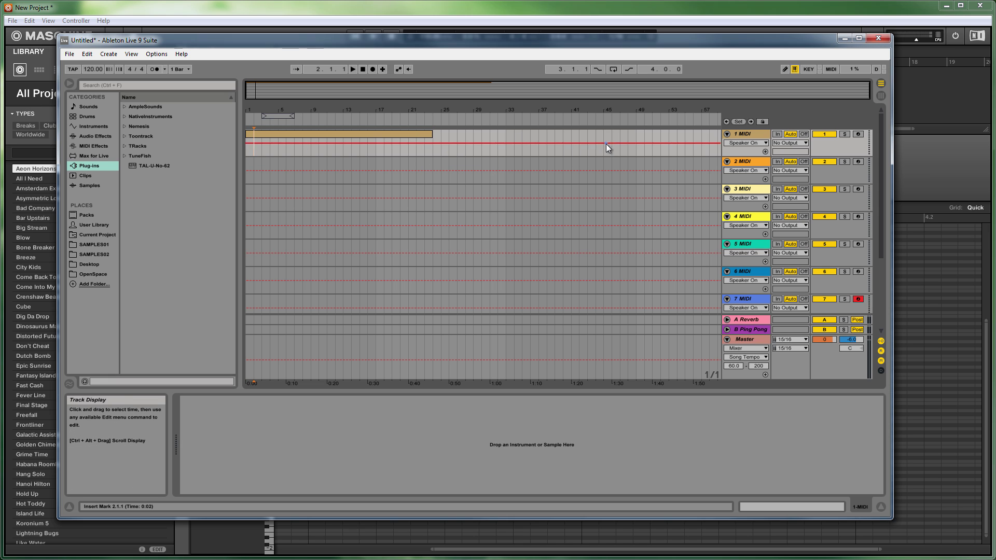
{"action": "left_click", "coordinate": [742, 165]}
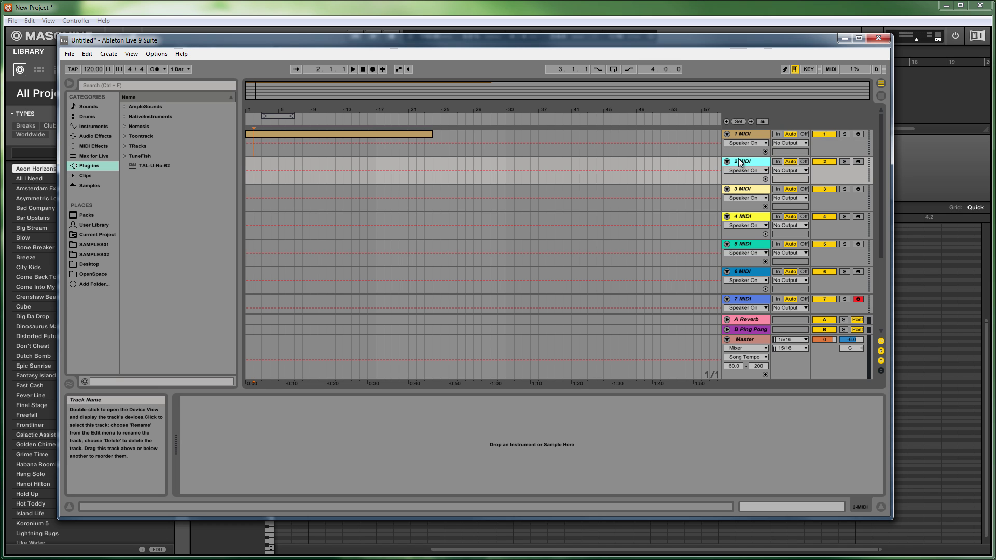
{"action": "left_click", "coordinate": [741, 191]}
{"action": "left_click", "coordinate": [746, 221]}
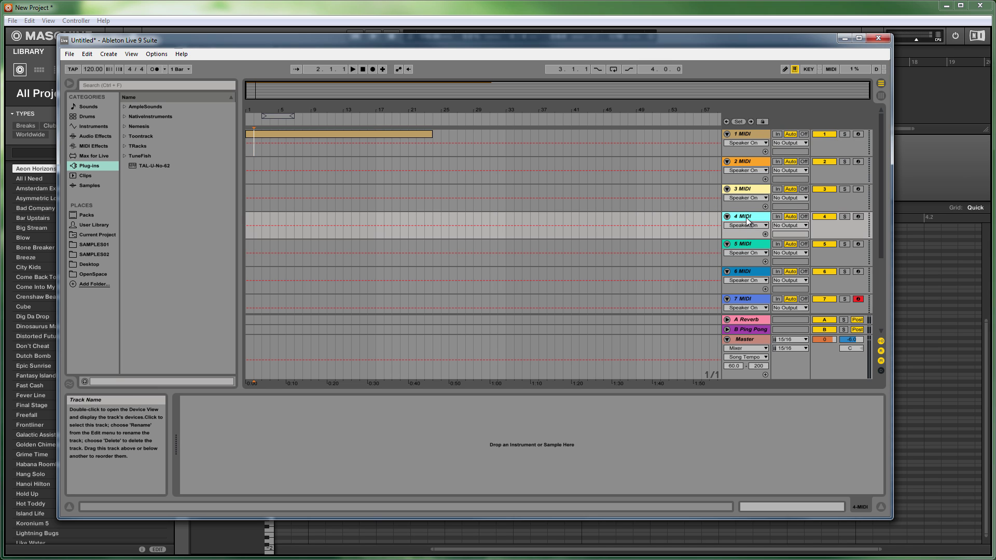
{"action": "left_click", "coordinate": [744, 245]}
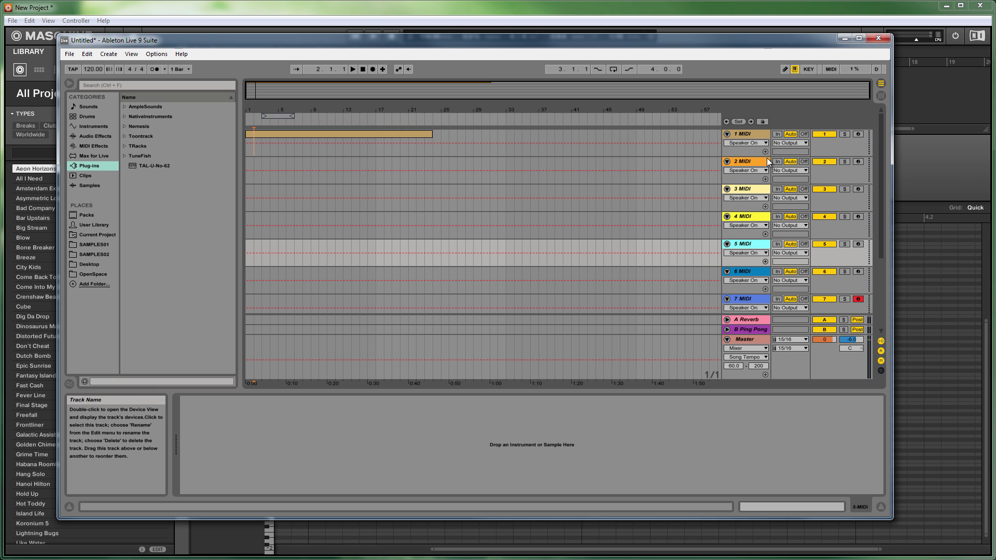
{"action": "left_click", "coordinate": [744, 135]}
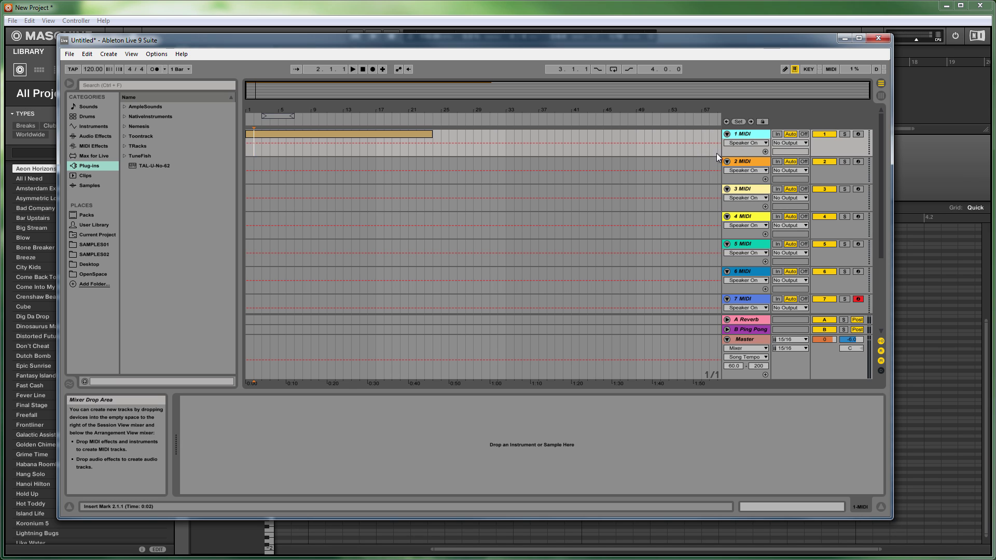
{"action": "left_click", "coordinate": [753, 190]}
{"action": "left_click", "coordinate": [332, 133]}
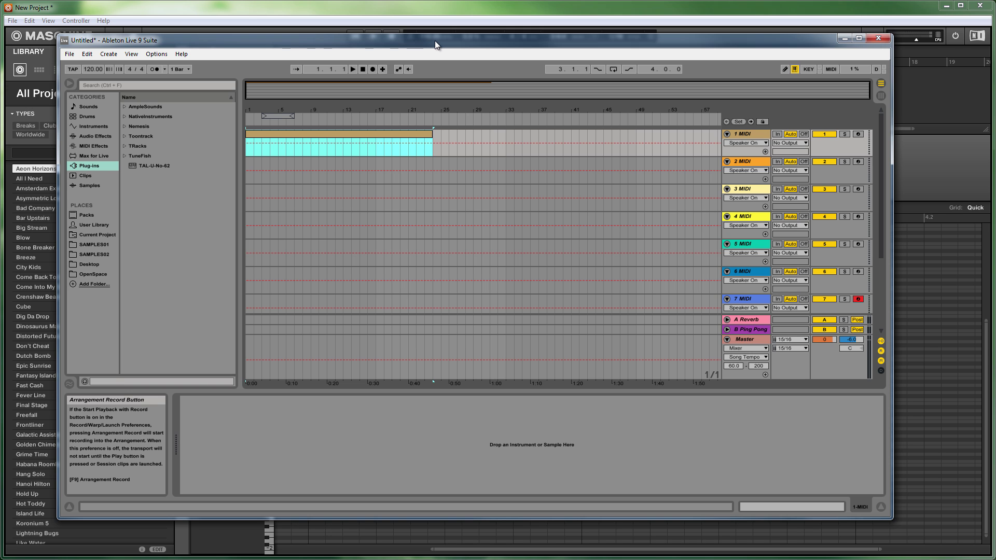
{"action": "left_click_drag", "start_coordinate": [434, 40], "coordinate": [382, 65]}
{"action": "left_click", "coordinate": [161, 61]}
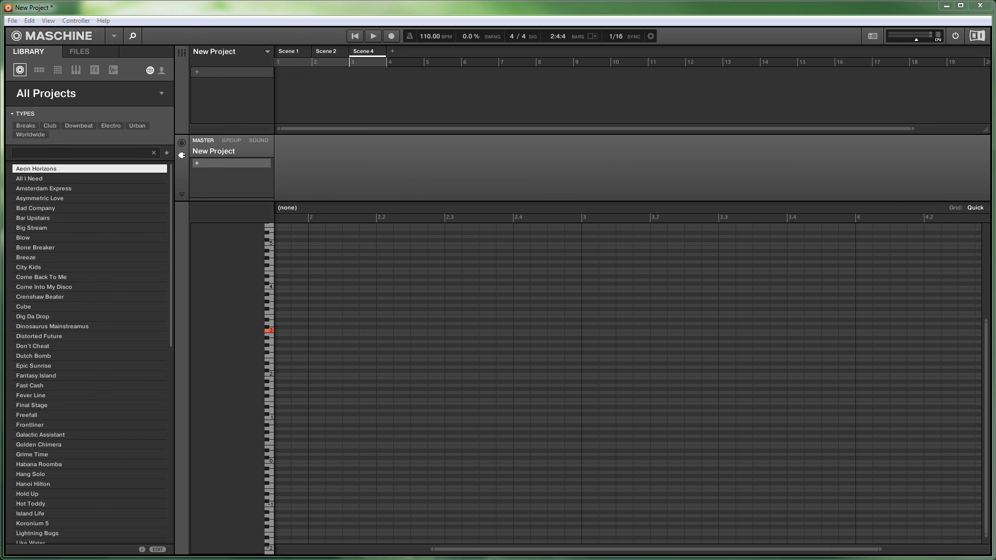
Delete Scene 4 and Scene 2 from the project, keeping only Scene 1.
{"action": "right_click", "coordinate": [368, 52]}
{"action": "left_click", "coordinate": [388, 105]}
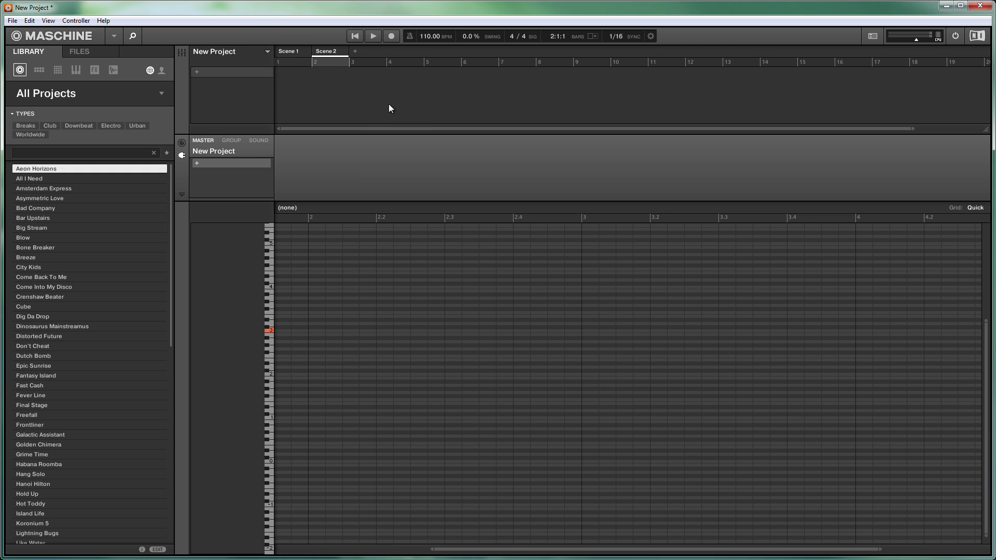
{"action": "right_click", "coordinate": [334, 52]}
{"action": "left_click", "coordinate": [358, 109]}
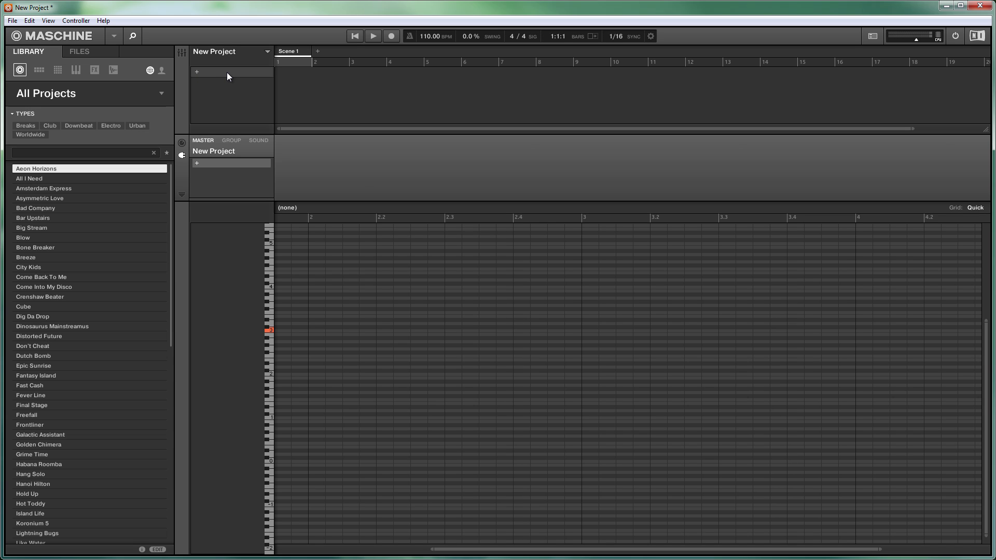
Add a new group to the project and name it Drums.
{"action": "left_click", "coordinate": [197, 73]}
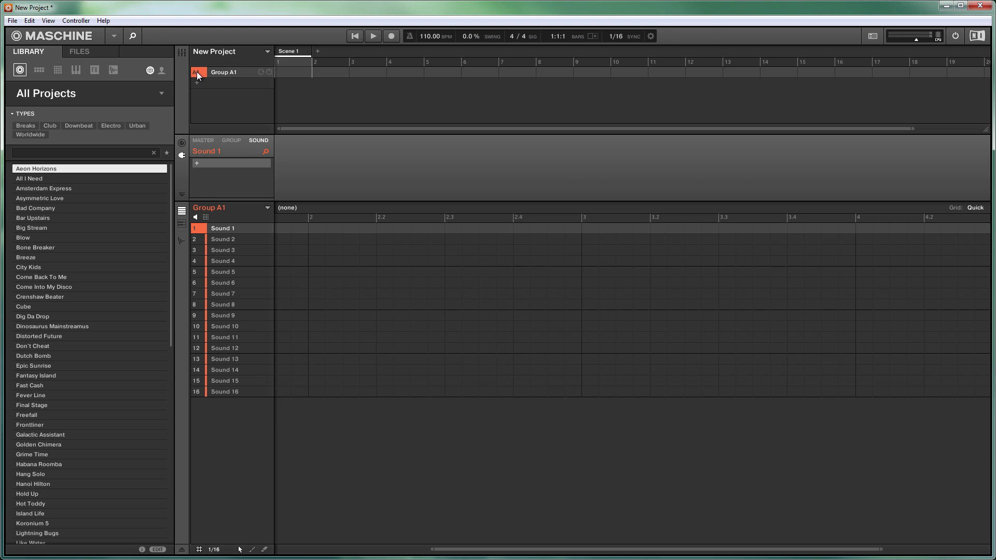
{"action": "right_click", "coordinate": [223, 73]}
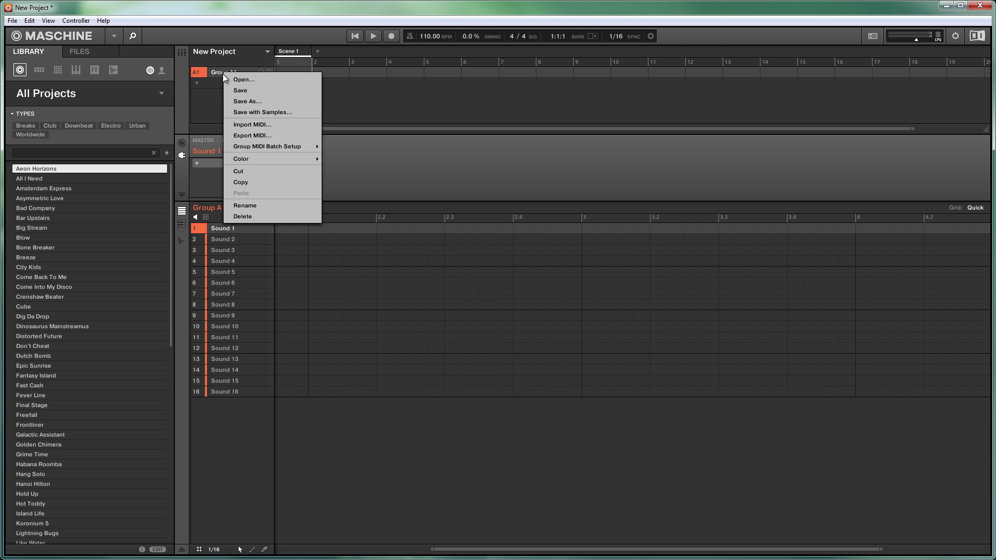
{"action": "left_click", "coordinate": [257, 205]}
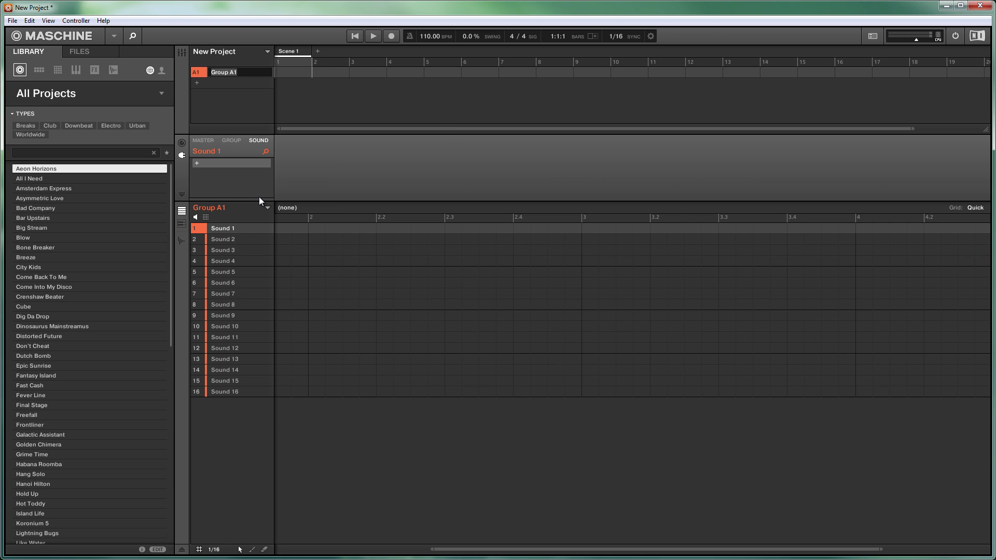
{"action": "type", "text": "Drums"}
{"action": "key", "text": "Return"}
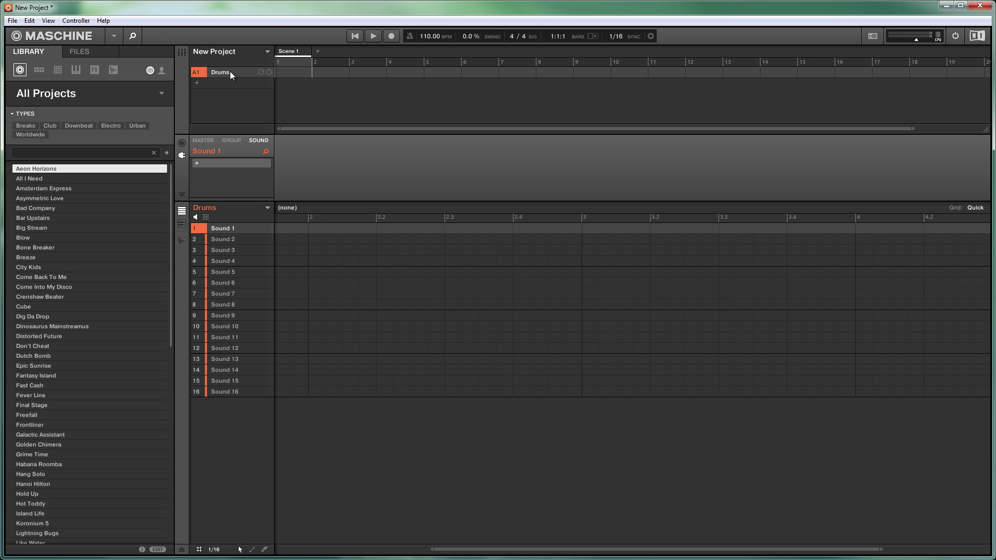
Show only favorite samples in the library, clearing the "bass" search and the Halcyon Sky product filter.
{"action": "mouse_move", "coordinate": [225, 229]}
{"action": "left_click", "coordinate": [115, 74]}
{"action": "left_click", "coordinate": [167, 144]}
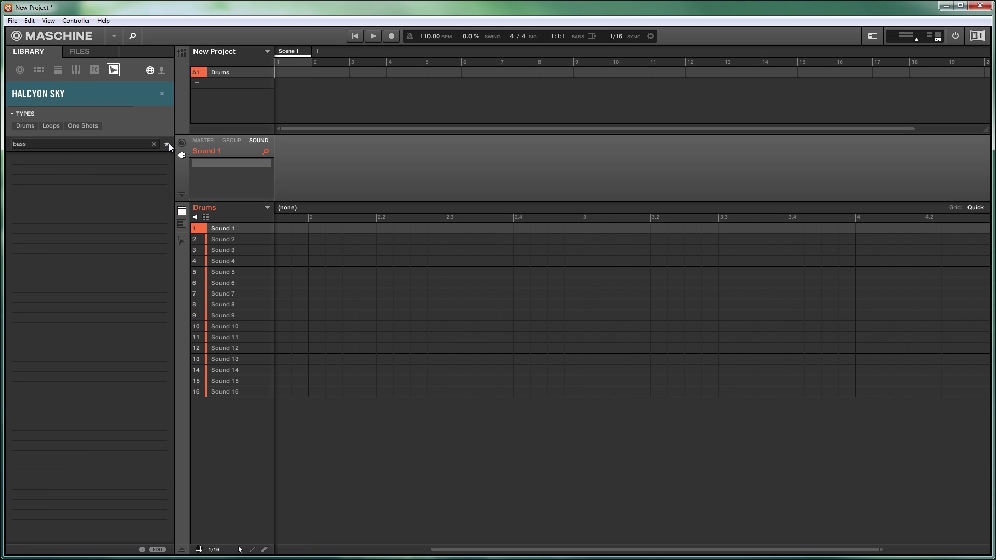
{"action": "left_click", "coordinate": [154, 144]}
{"action": "left_click", "coordinate": [161, 94]}
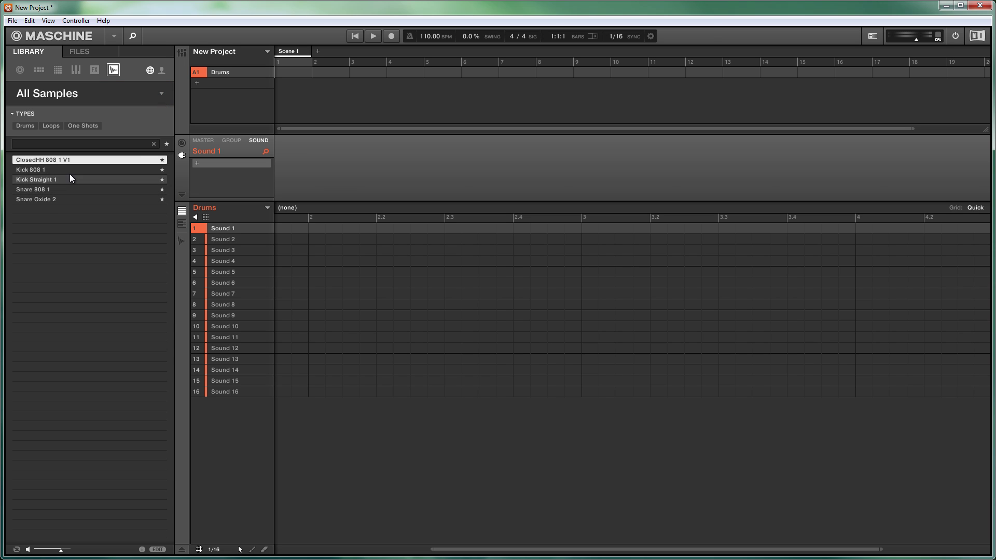
Load Kick Straight 1, Snare Oxide 2 and ClosedHH 808 1 V1 into sound slots 1, 2 and 3 of the Drums group.
{"action": "left_click", "coordinate": [39, 180]}
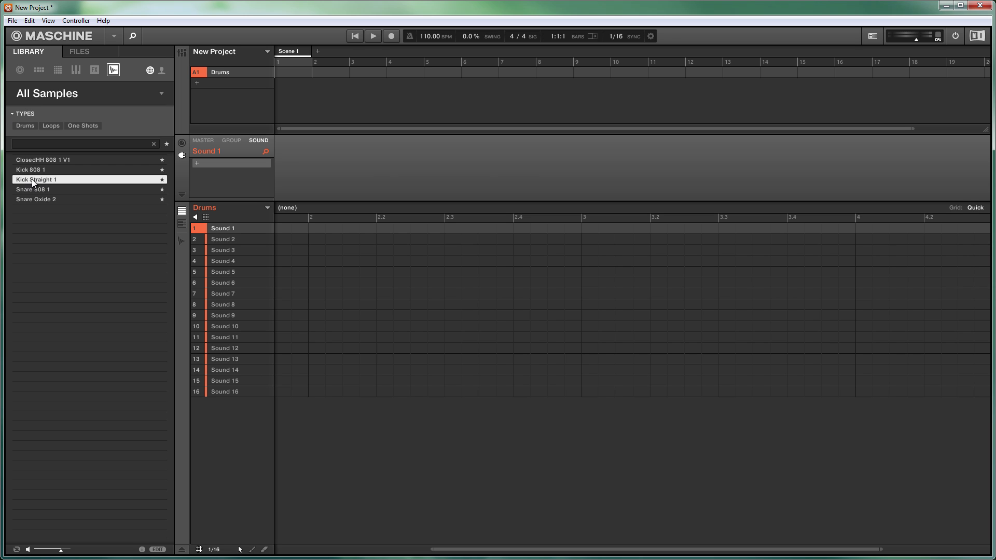
{"action": "left_click_drag", "start_coordinate": [32, 180], "coordinate": [228, 228]}
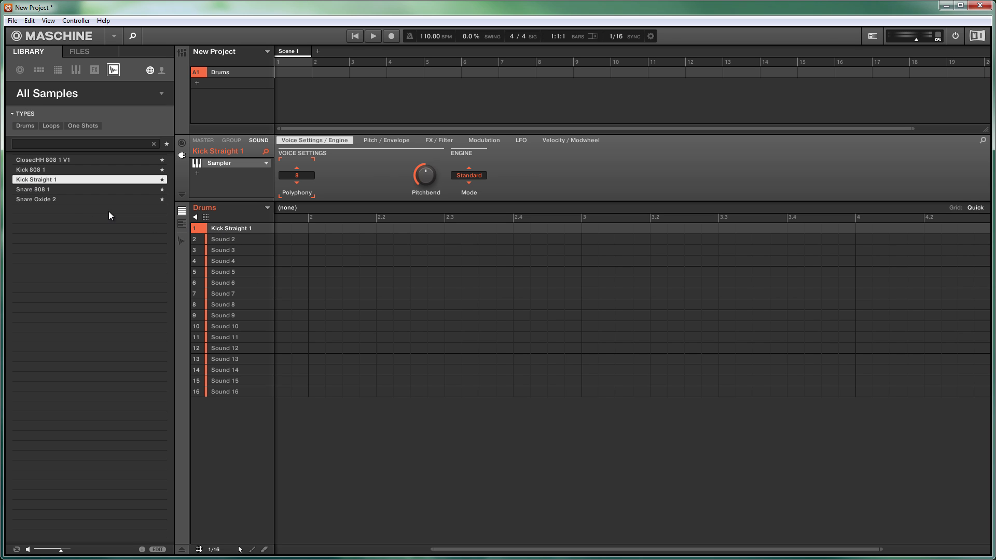
{"action": "left_click", "coordinate": [31, 198]}
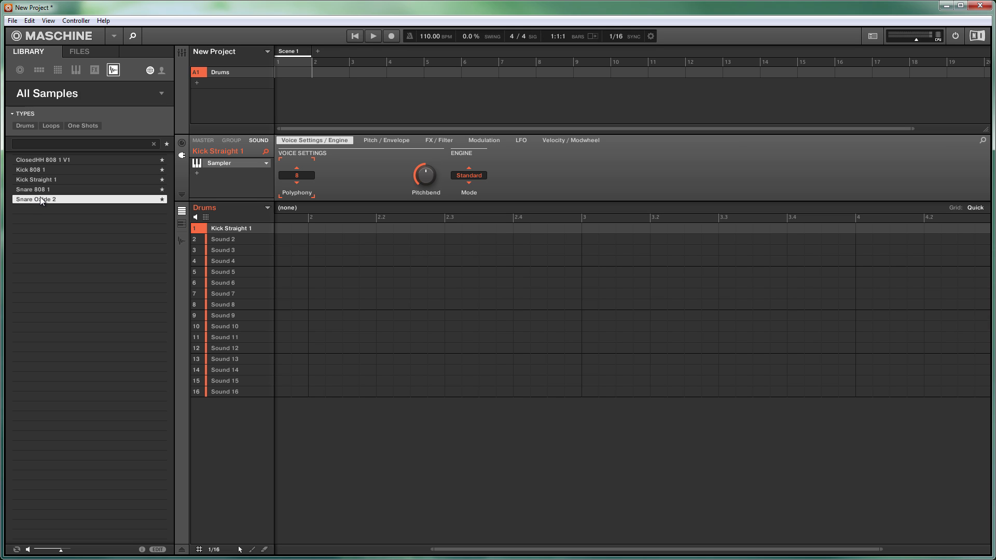
{"action": "left_click_drag", "start_coordinate": [39, 199], "coordinate": [233, 236]}
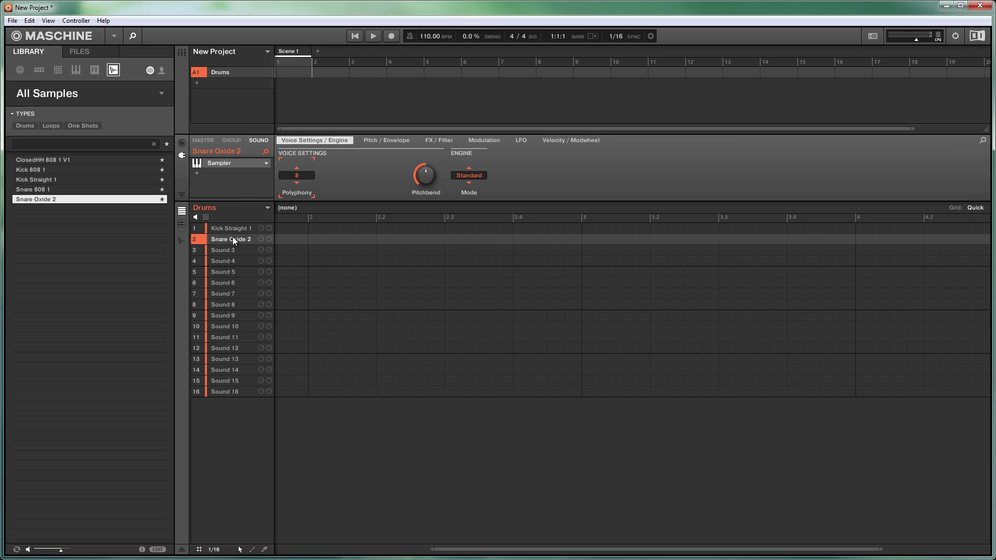
{"action": "left_click", "coordinate": [52, 161]}
{"action": "left_click_drag", "start_coordinate": [46, 158], "coordinate": [237, 249]}
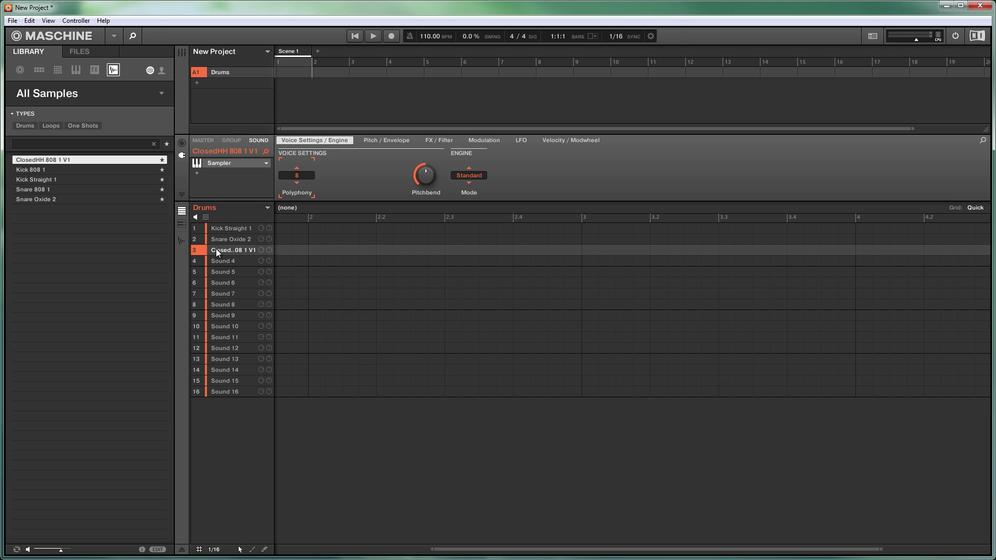
Create a first pattern for the Drums group and rename it Intro.
{"action": "left_click", "coordinate": [267, 209]}
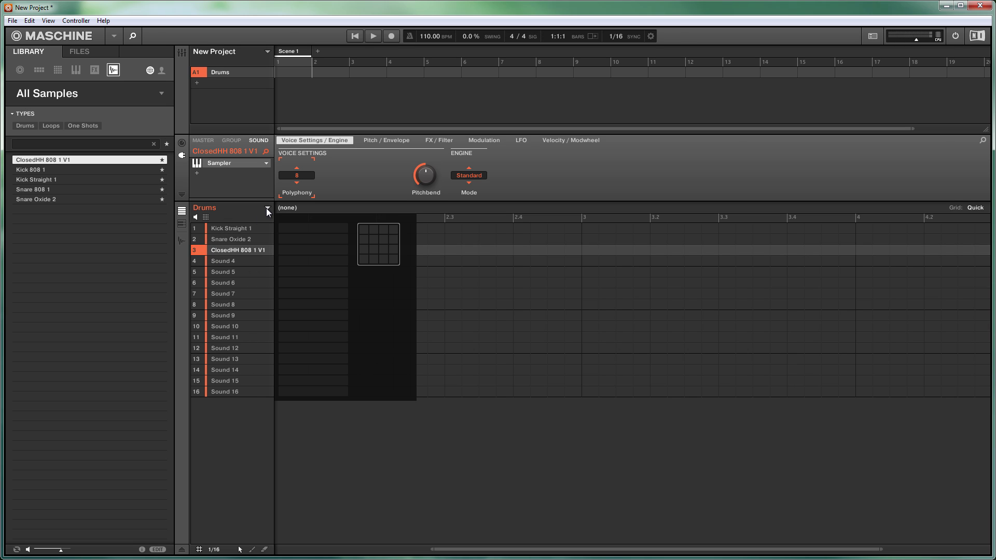
{"action": "left_click", "coordinate": [309, 226]}
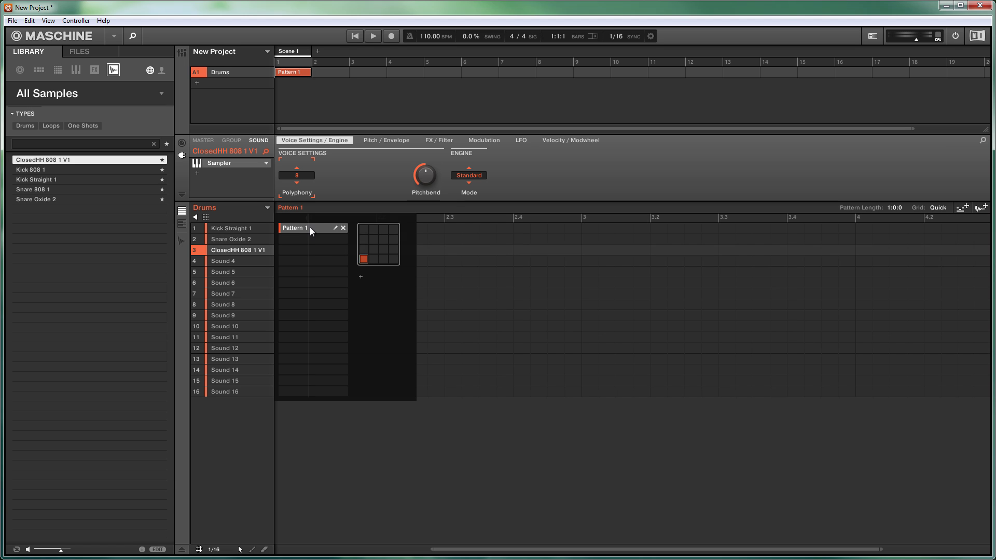
{"action": "right_click", "coordinate": [309, 230]}
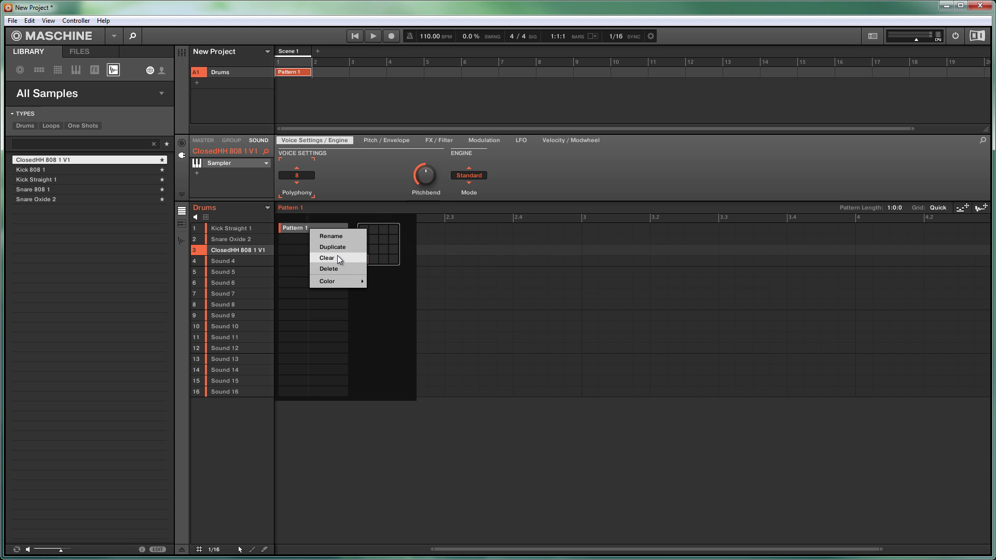
{"action": "left_click", "coordinate": [334, 237]}
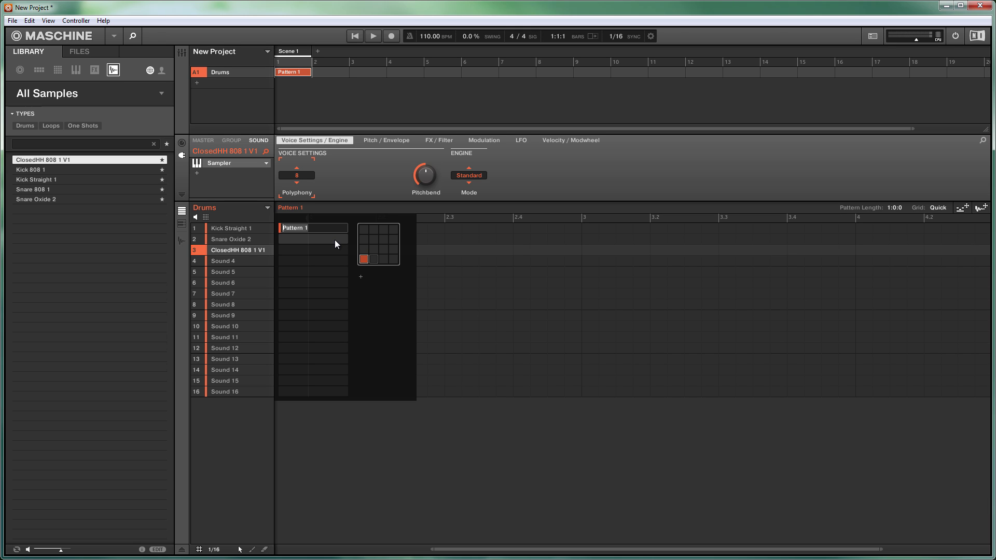
{"action": "type", "text": "Intro"}
{"action": "key", "text": "Return"}
Extend the Intro pattern's length to two bars.
{"action": "left_click", "coordinate": [306, 74]}
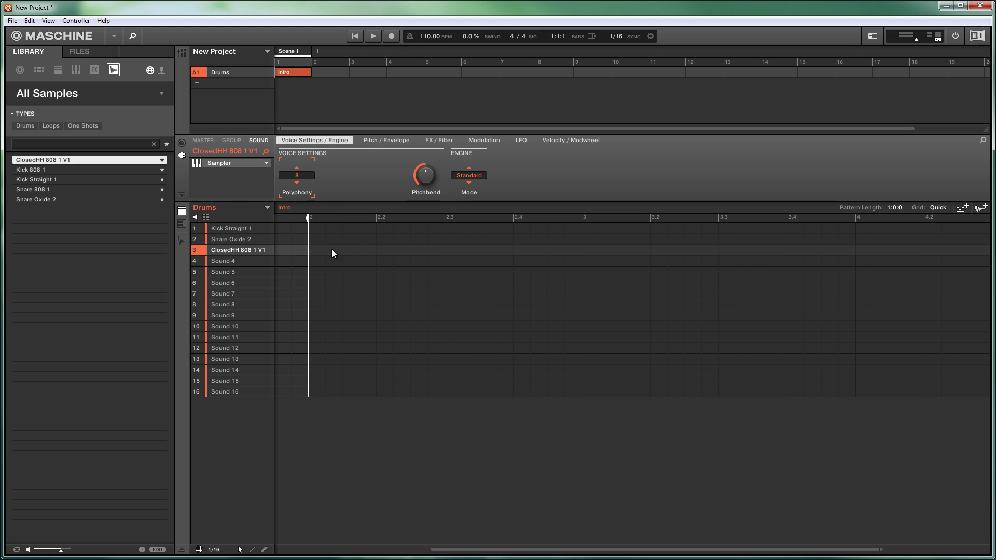
{"action": "left_click_drag", "start_coordinate": [457, 549], "coordinate": [303, 549]}
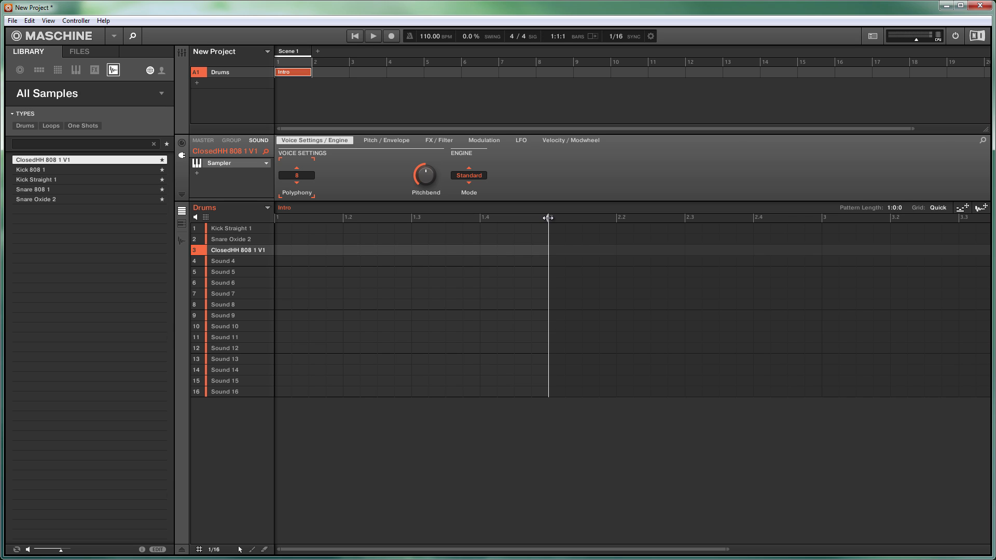
{"action": "left_click_drag", "start_coordinate": [548, 218], "coordinate": [811, 230]}
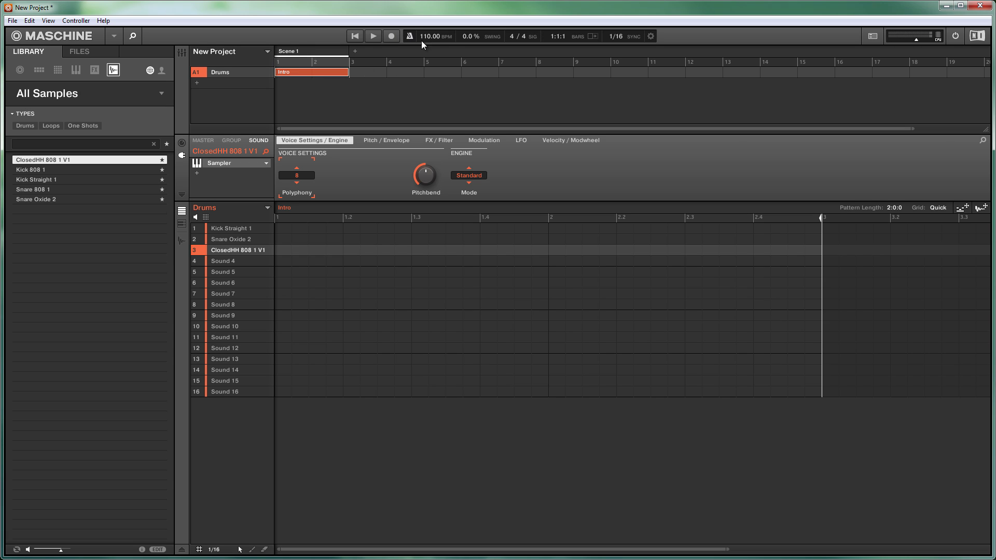
Start playback in Maschine and view the notes of the MIDI clip on Ableton Live's track 1 MIDI for comparison.
{"action": "left_click", "coordinate": [373, 36]}
{"action": "key", "text": "alt+Tab"}
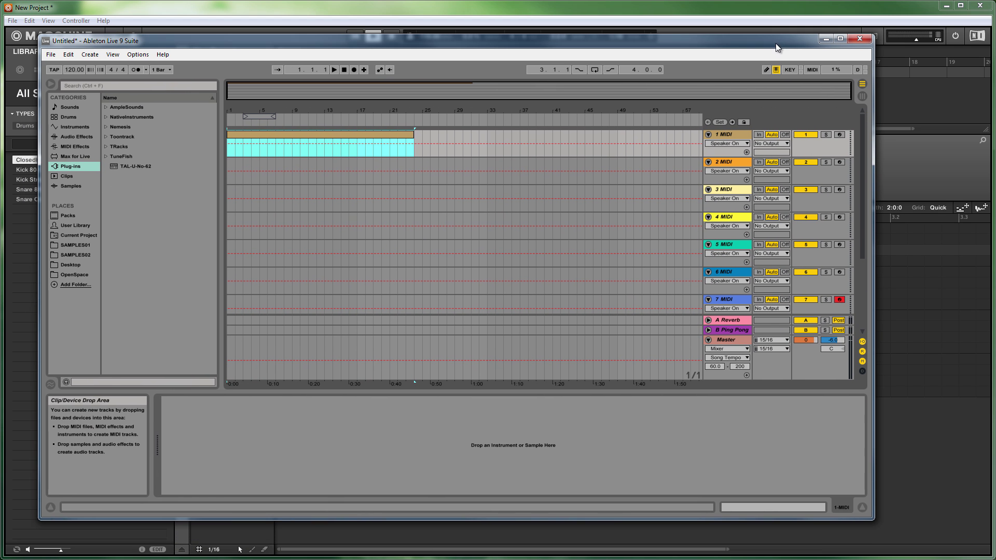
{"action": "double_click", "coordinate": [332, 135]}
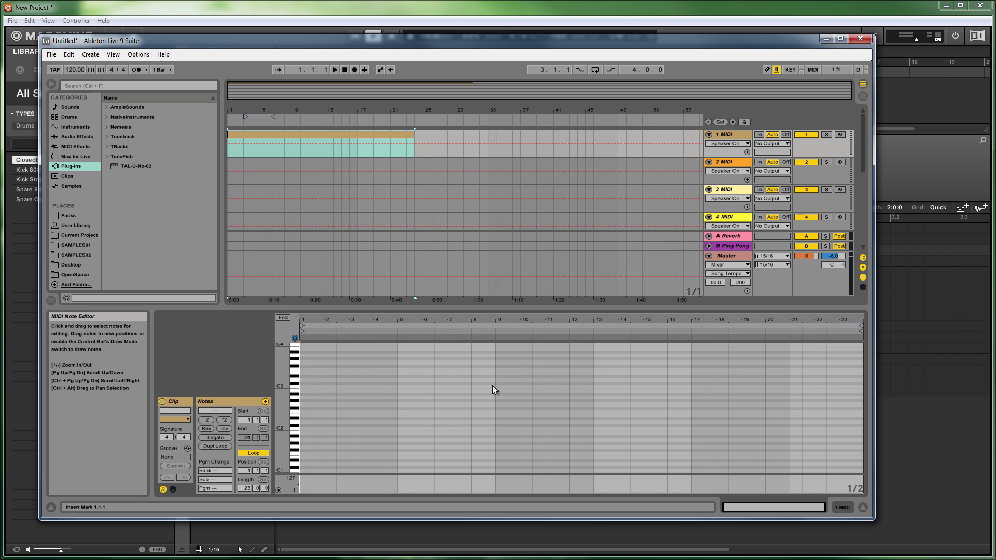
{"action": "key", "text": "alt+Tab"}
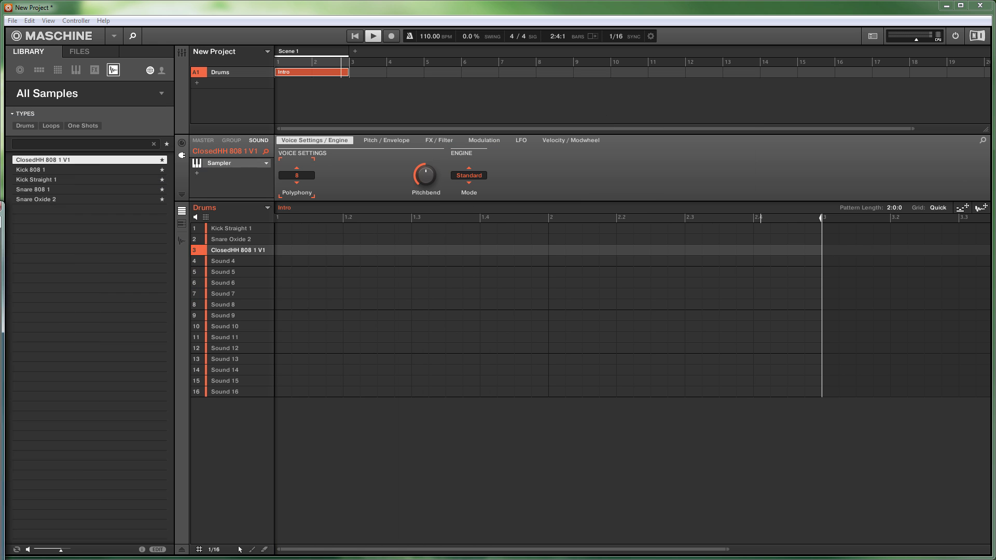
Record a kick, snare and closed hi-hat beat into the Intro pattern and stop playback.
{"action": "left_click", "coordinate": [391, 36]}
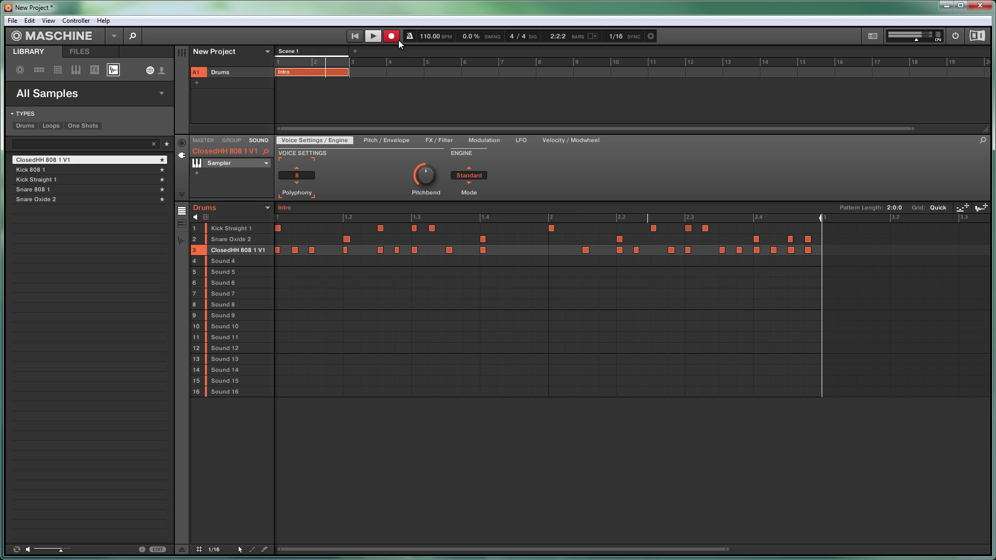
{"action": "left_click", "coordinate": [396, 37]}
{"action": "left_click", "coordinate": [374, 37]}
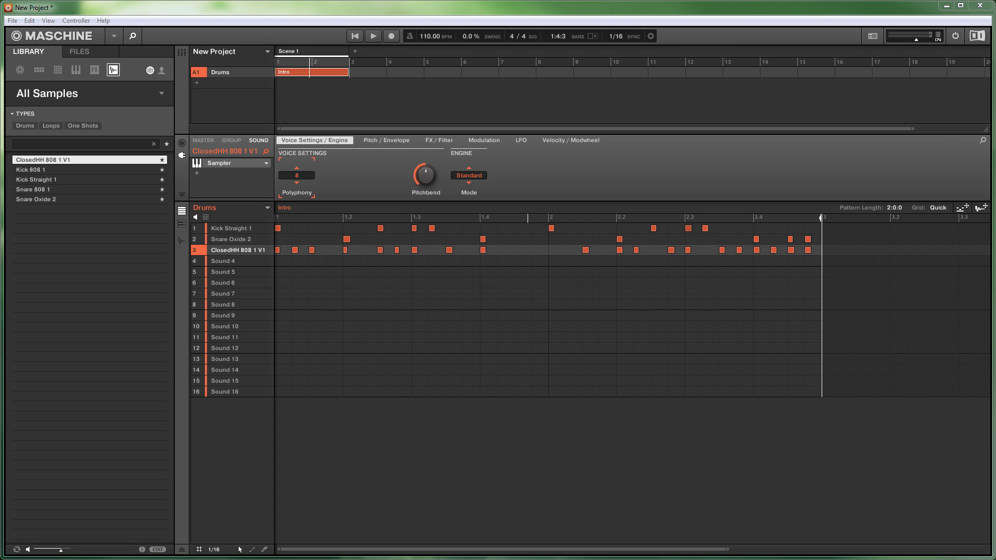
Switch to Ableton Live to look at the clip on track 1 MIDI again, then move its window out of the way.
{"action": "key", "text": "alt+Tab"}
{"action": "left_click", "coordinate": [362, 135]}
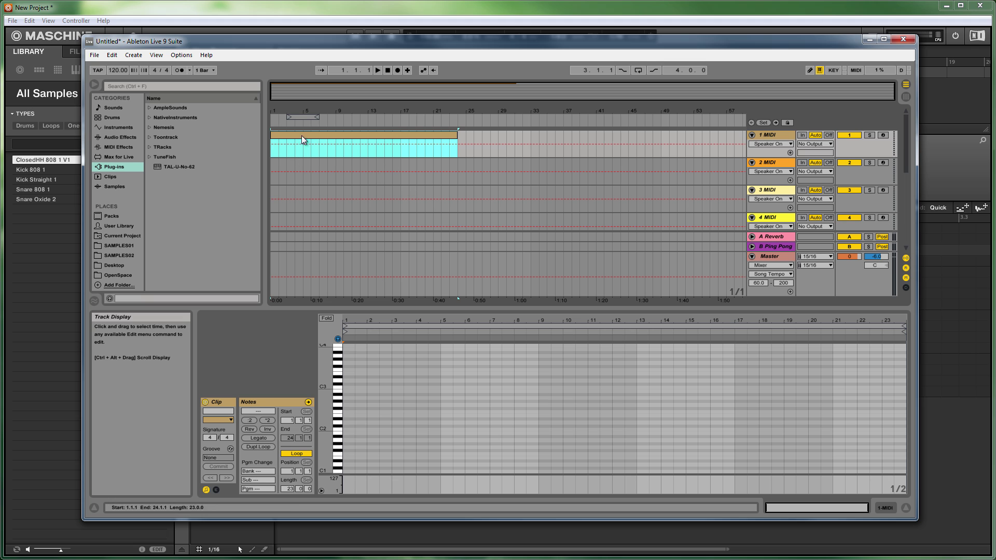
{"action": "left_click_drag", "start_coordinate": [810, 41], "coordinate": [0, 231]}
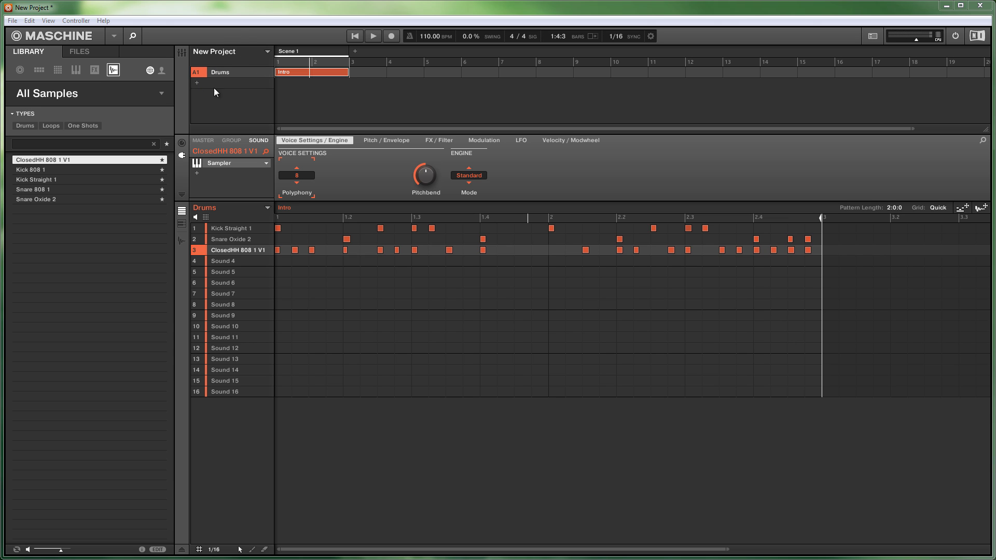
Add a second group below Drums and name it Synth.
{"action": "left_click", "coordinate": [197, 84]}
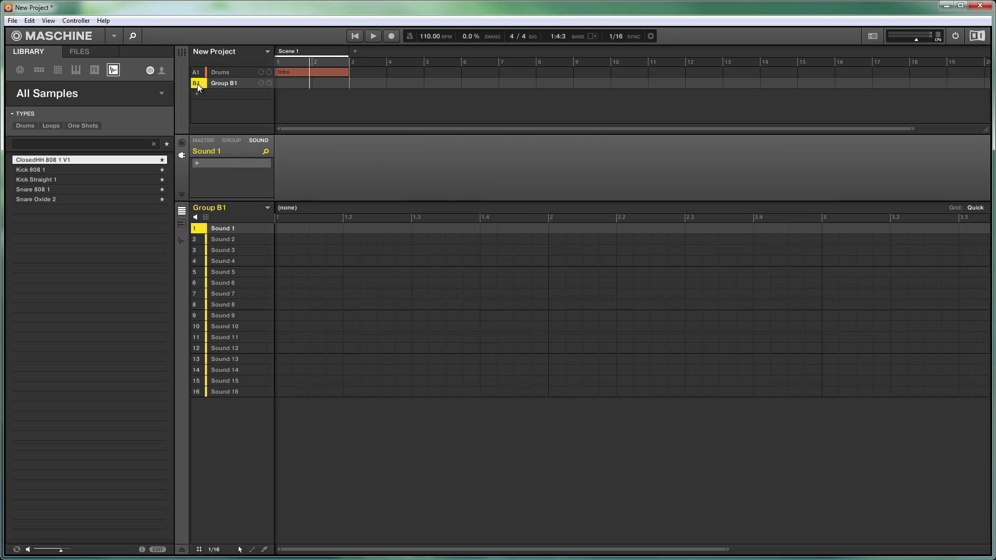
{"action": "right_click", "coordinate": [226, 85]}
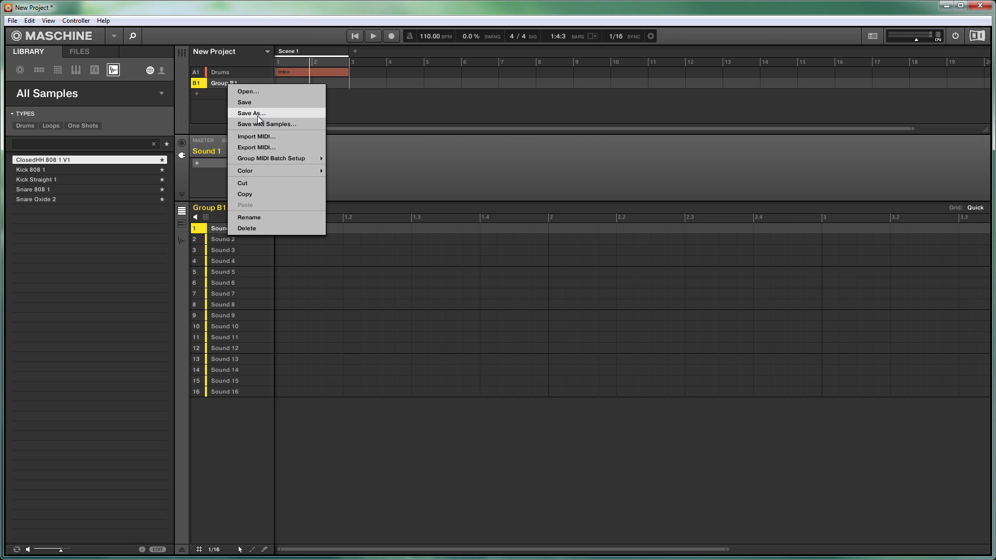
{"action": "left_click", "coordinate": [261, 216]}
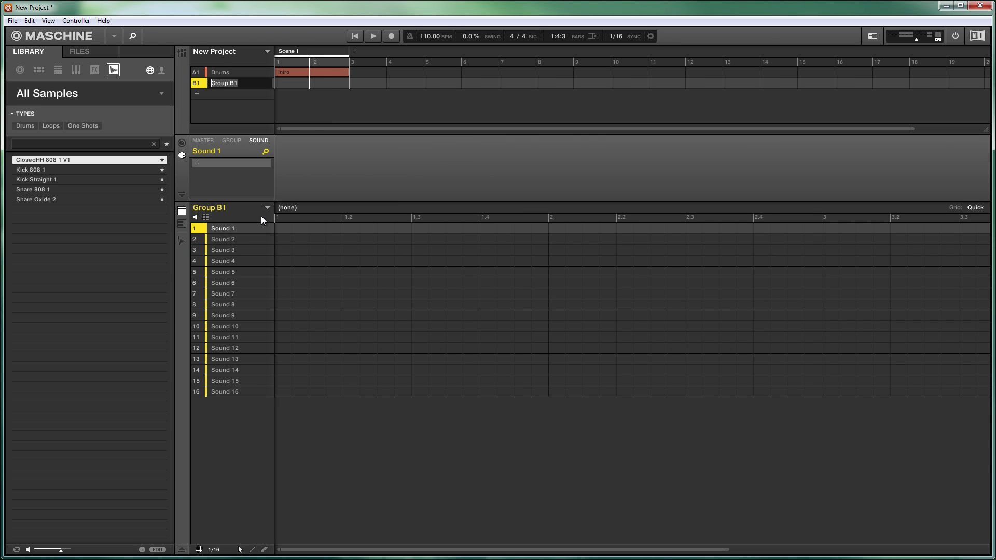
{"action": "type", "text": "Synth"}
{"action": "key", "text": "Return"}
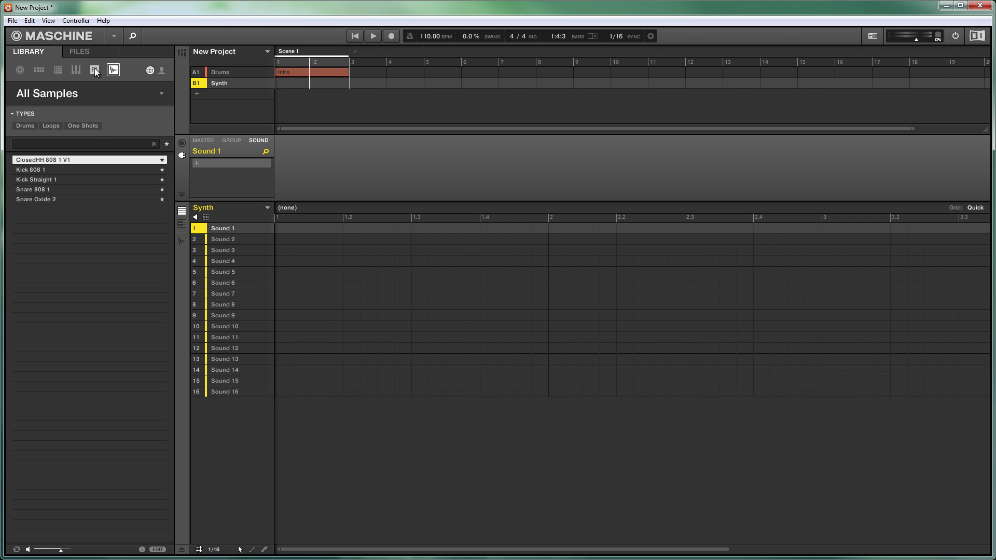
Load the Purple Dusk Kit from the Neon Drive group library into group B1.
{"action": "left_click", "coordinate": [43, 70]}
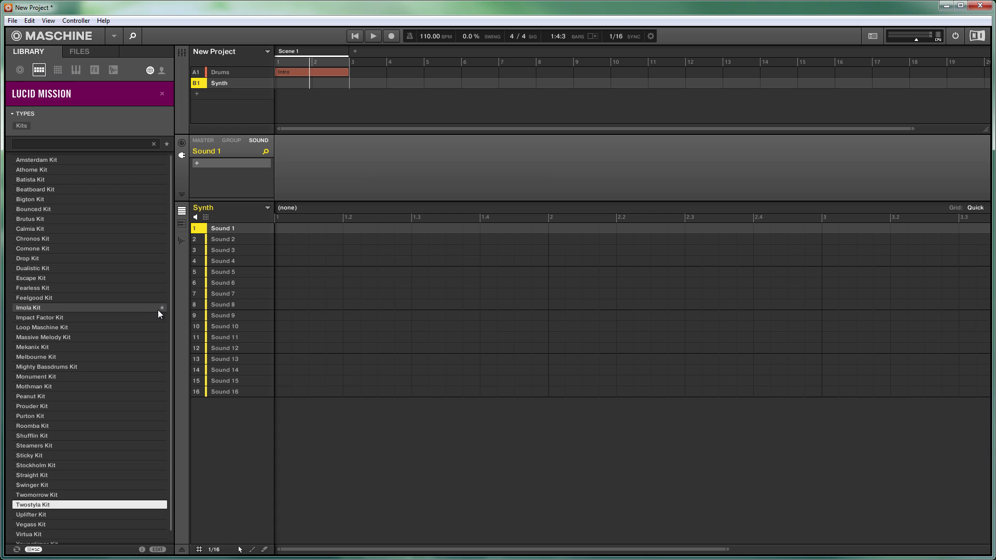
{"action": "scroll", "coordinate": [48, 440], "scroll_direction": "down", "scroll_amount": 1}
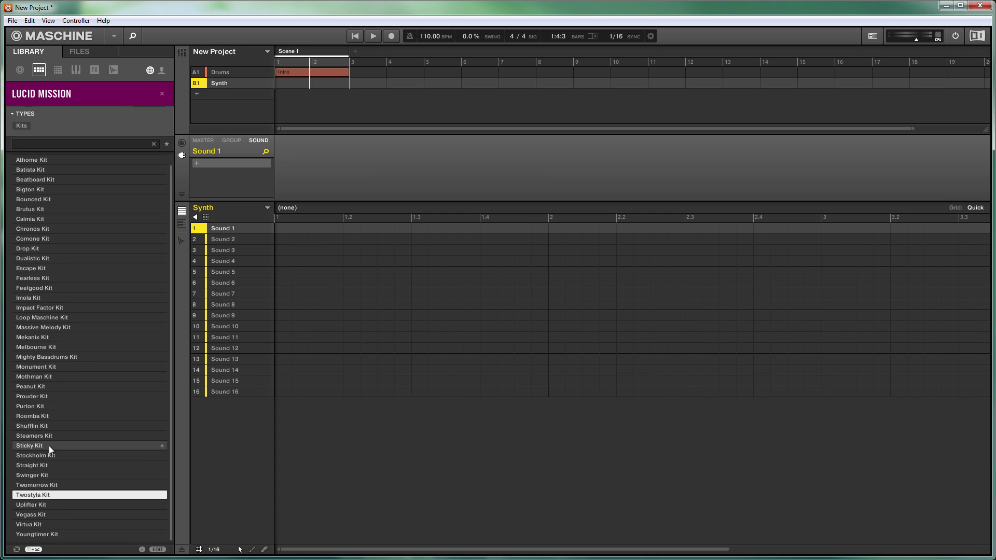
{"action": "left_click", "coordinate": [163, 93]}
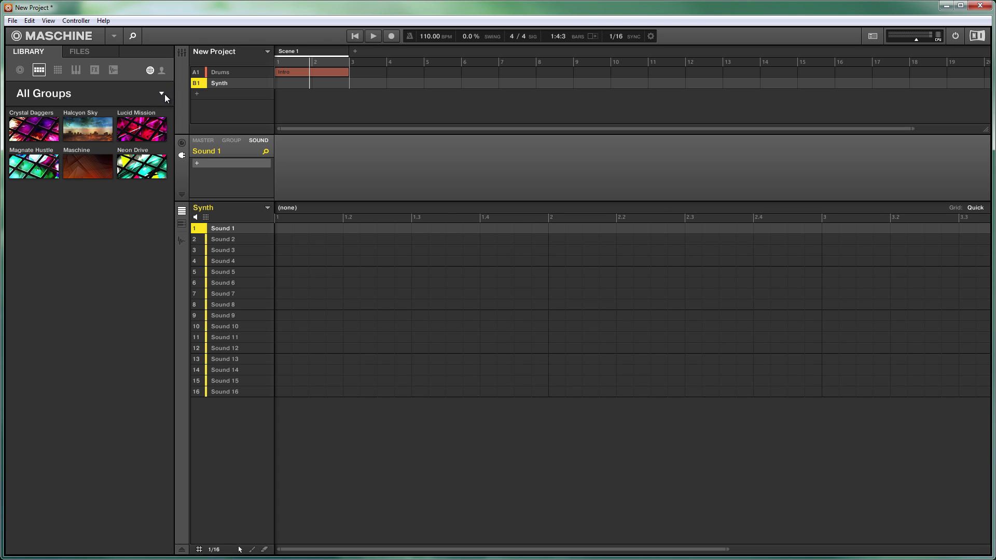
{"action": "left_click", "coordinate": [133, 162]}
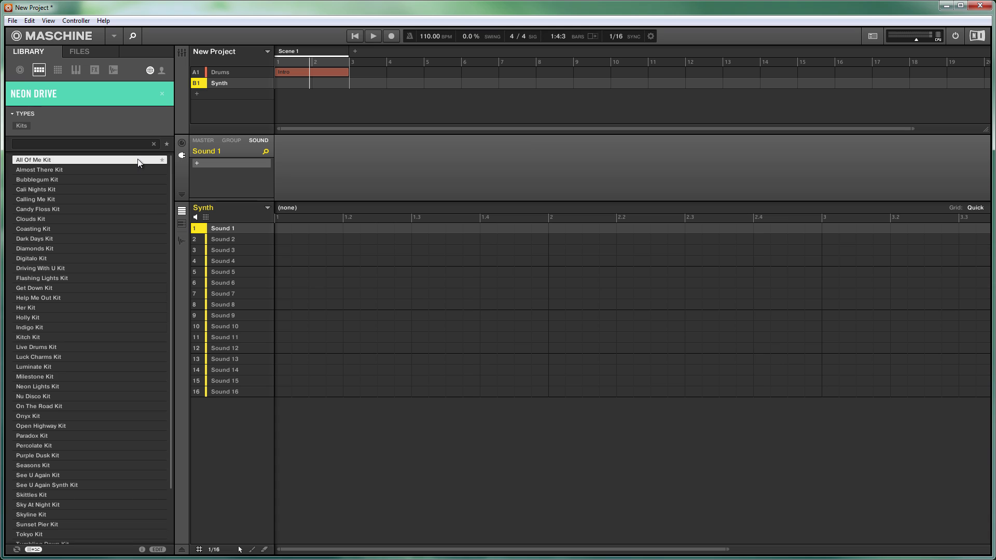
{"action": "scroll", "coordinate": [166, 181], "scroll_direction": "down", "scroll_amount": 3}
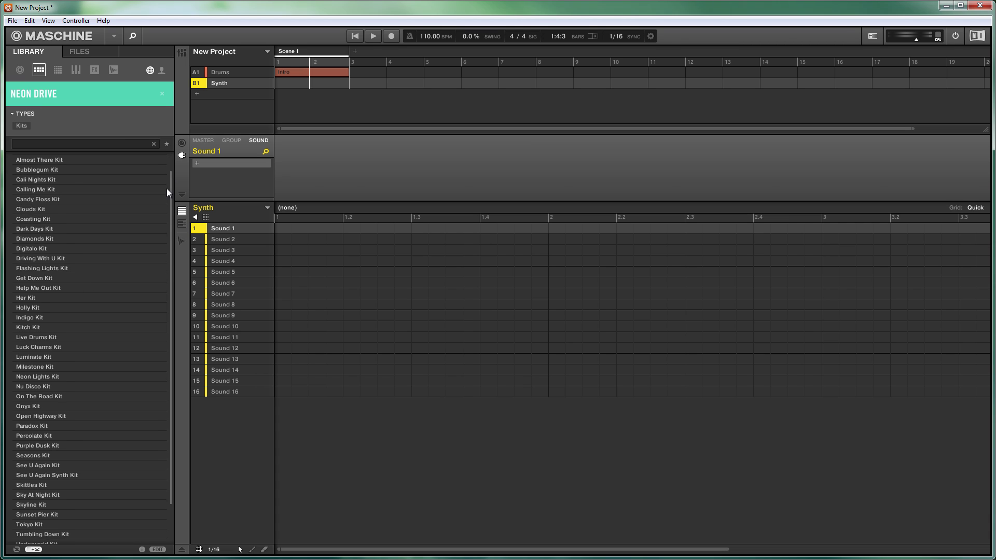
{"action": "left_click", "coordinate": [43, 396]}
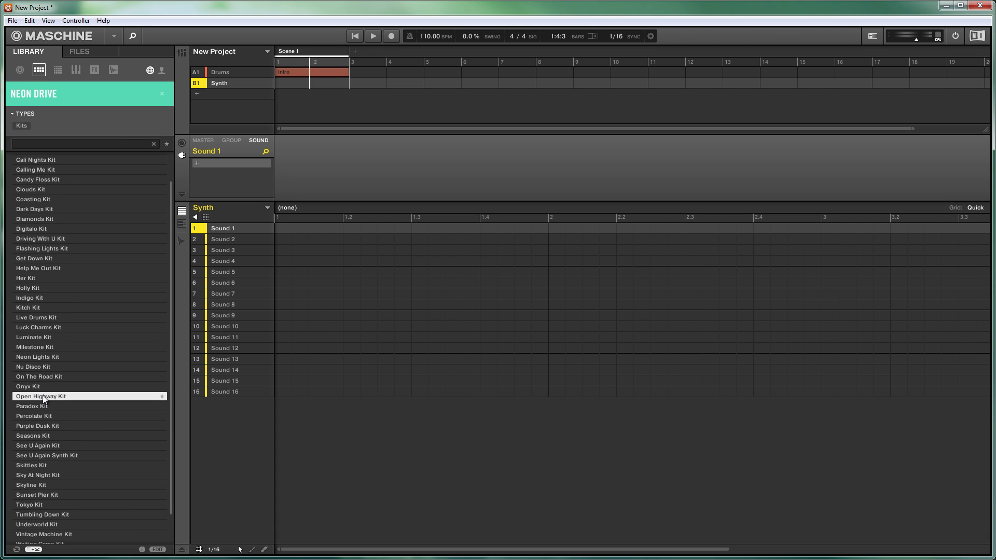
{"action": "double_click", "coordinate": [33, 425]}
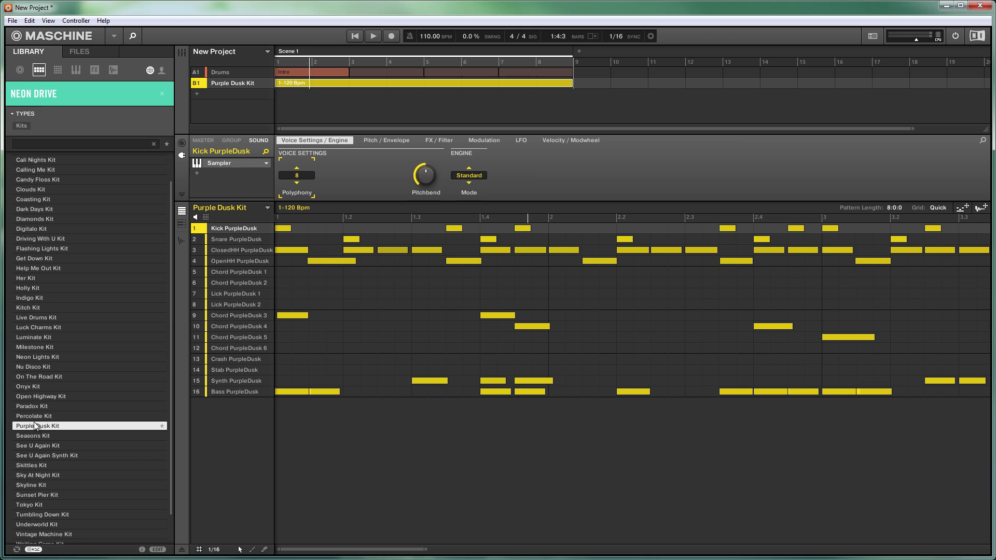
Copy the Chord PurpleDusk 3 sound from slot 9 and paste it over the kick in slot 1.
{"action": "left_click", "coordinate": [231, 315]}
{"action": "right_click", "coordinate": [231, 315]}
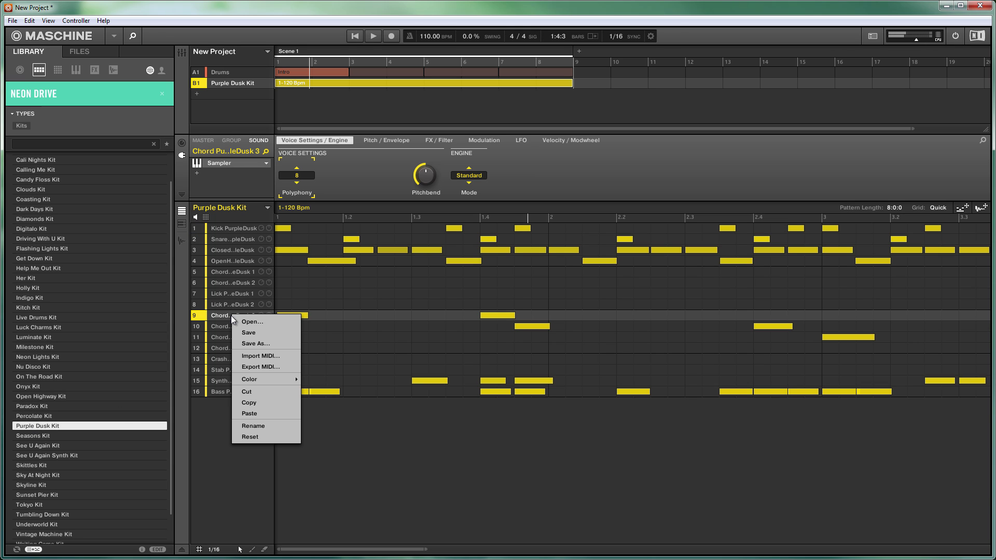
{"action": "left_click", "coordinate": [249, 403]}
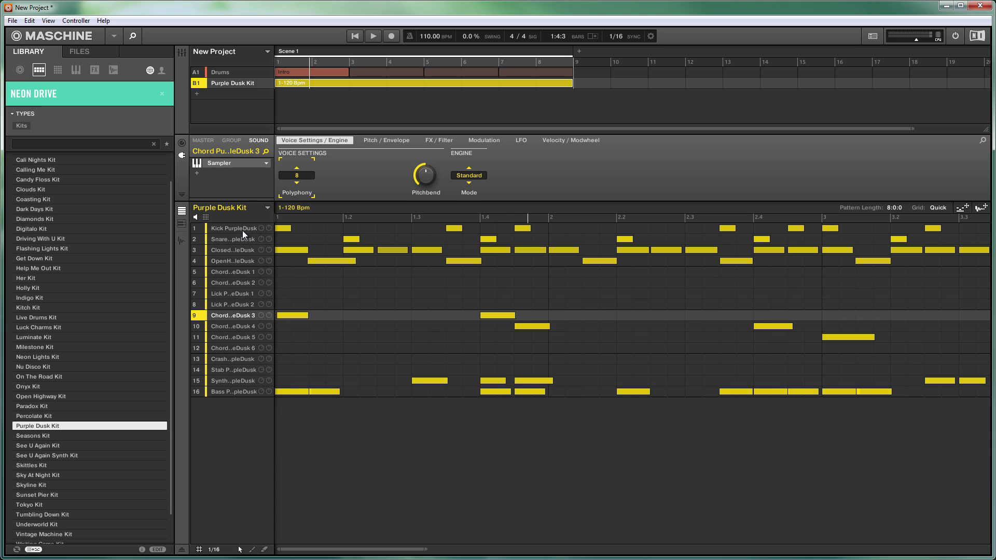
{"action": "right_click", "coordinate": [230, 229]}
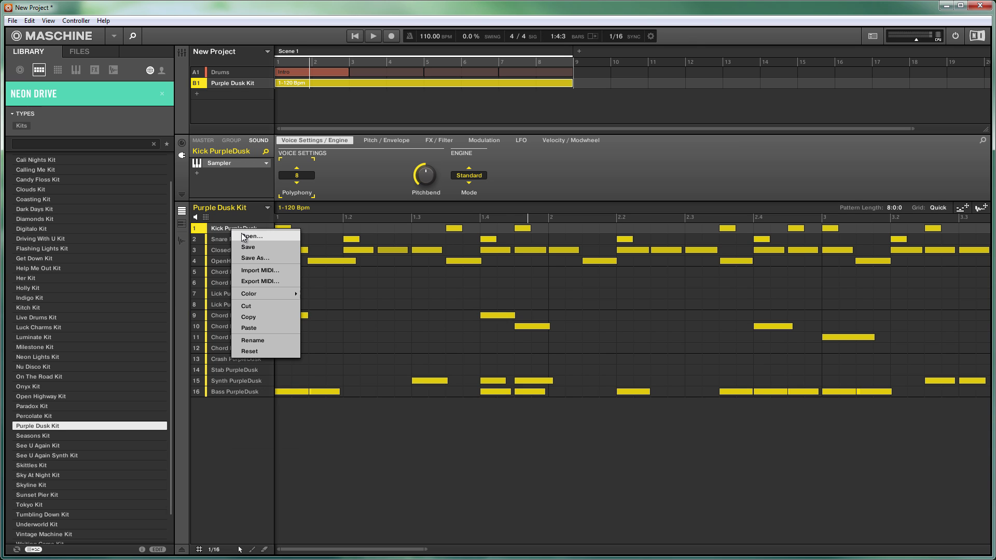
{"action": "left_click", "coordinate": [270, 323]}
Clear sounds 2 through 16 of the Purple Dusk Kit group.
{"action": "left_click", "coordinate": [220, 239]}
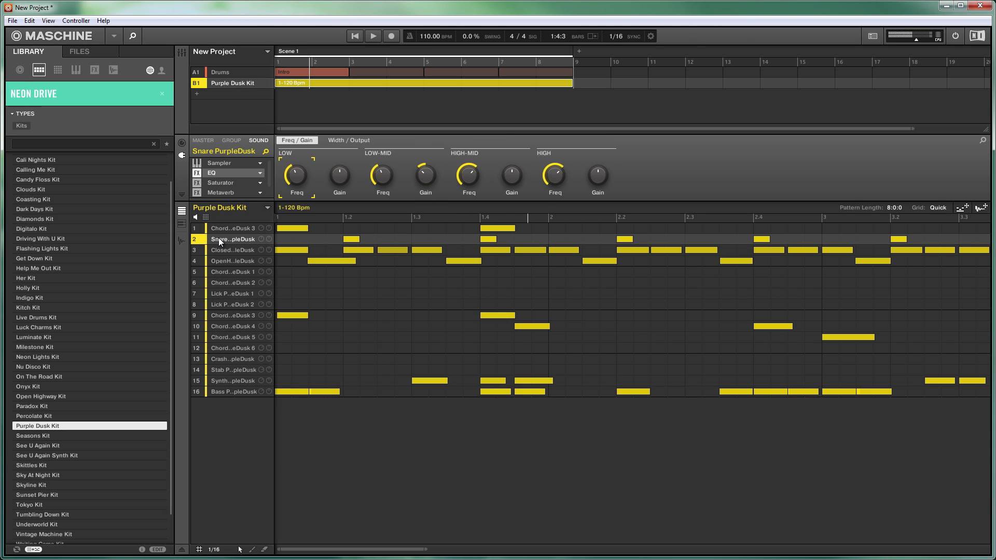
{"action": "left_click", "coordinate": [223, 391], "text": "shift"}
{"action": "key", "text": "Delete"}
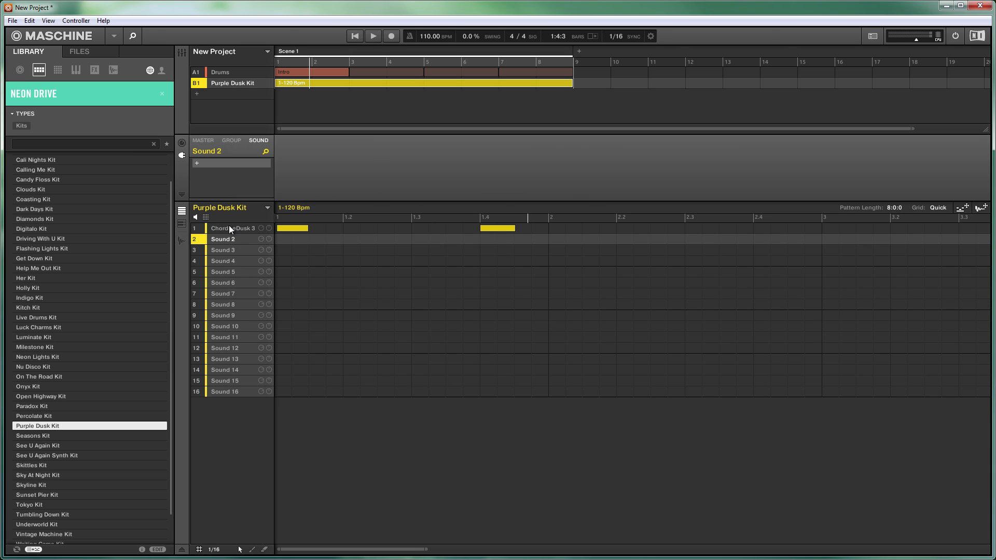
Rename the Purple Dusk Kit group as Synth.
{"action": "right_click", "coordinate": [229, 84]}
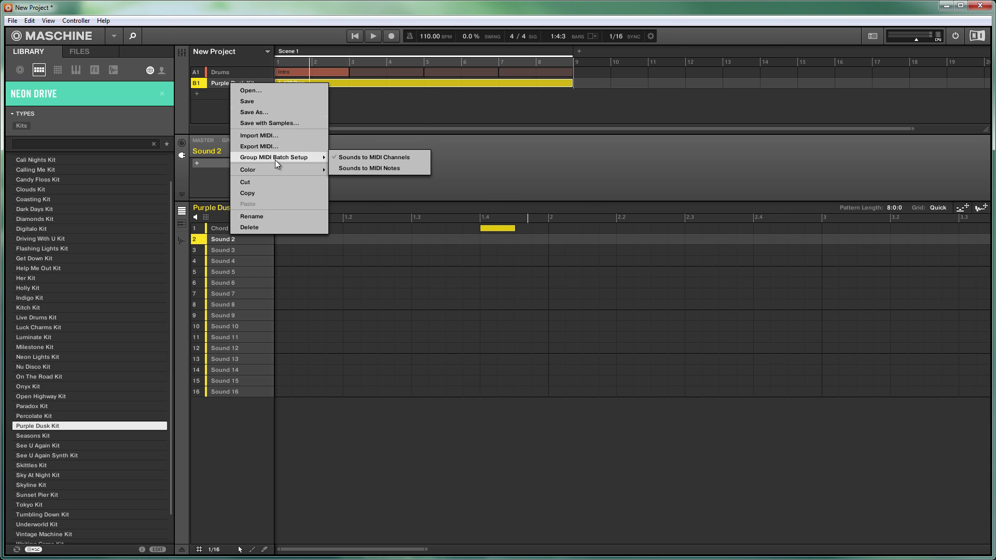
{"action": "left_click", "coordinate": [264, 218]}
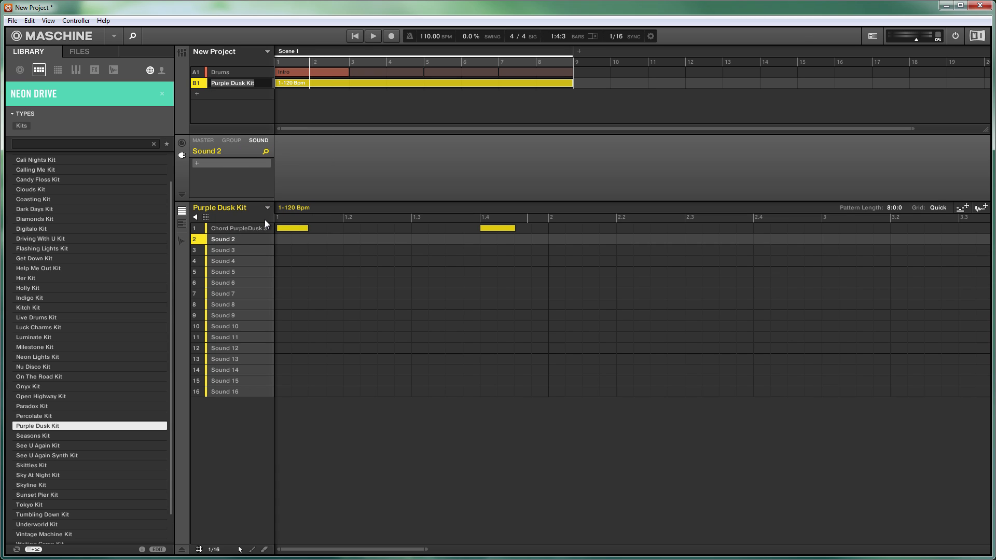
{"action": "type", "text": "Synth"}
{"action": "key", "text": "Return"}
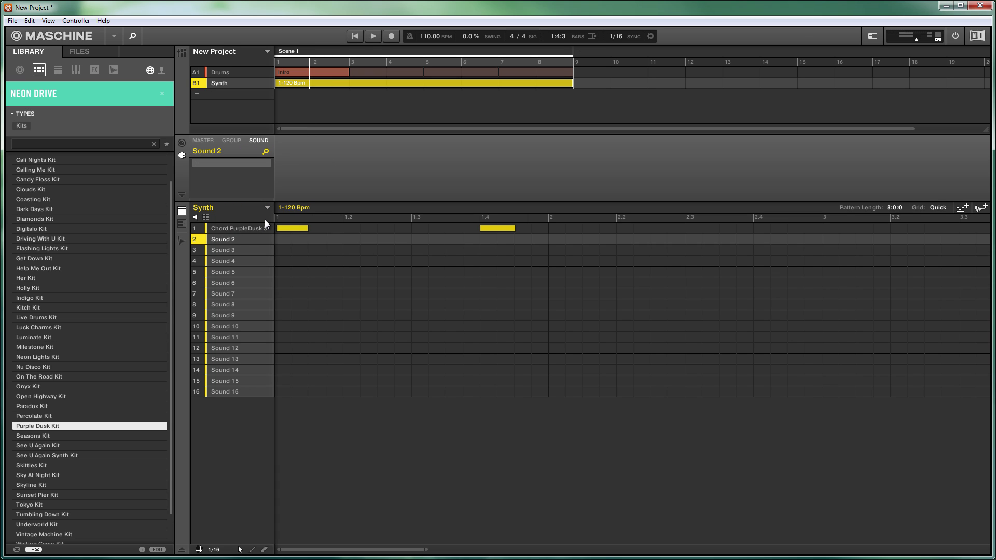
Delete all notes of Chord PurpleDusk 3 in the 1-120 Bpm pattern and shorten the pattern to four bars.
{"action": "double_click", "coordinate": [302, 228]}
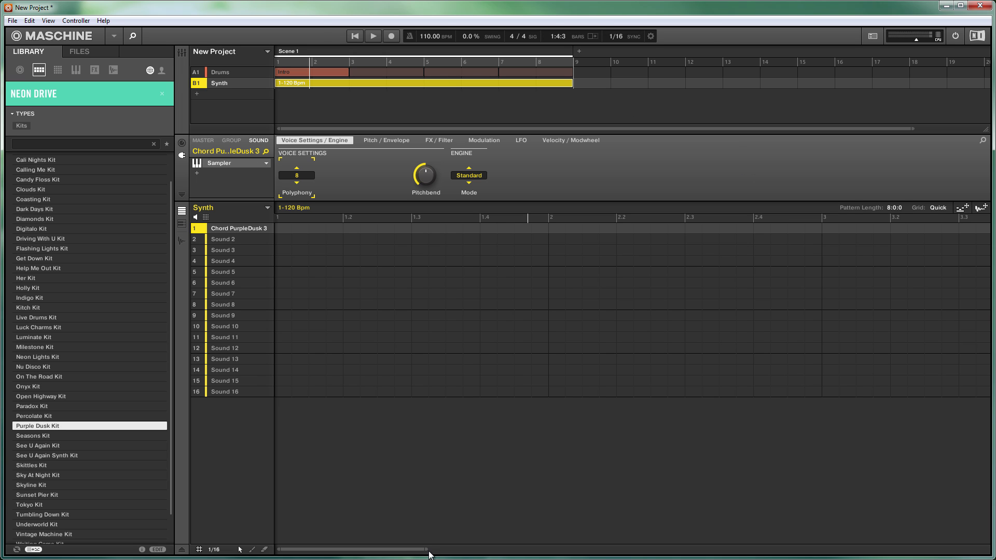
{"action": "left_click_drag", "start_coordinate": [426, 549], "coordinate": [788, 550]}
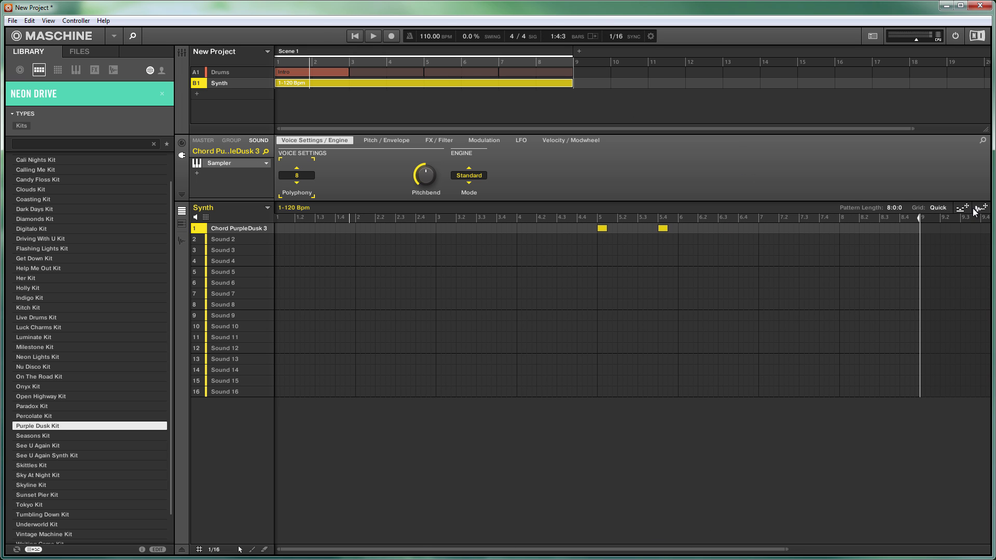
{"action": "double_click", "coordinate": [663, 228]}
{"action": "mouse_move", "coordinate": [917, 215]}
{"action": "left_mouse_down"}
{"action": "mouse_move", "coordinate": [602, 233]}
{"action": "mouse_move", "coordinate": [818, 236]}
{"action": "mouse_move", "coordinate": [797, 237]}
{"action": "left_mouse_up"}
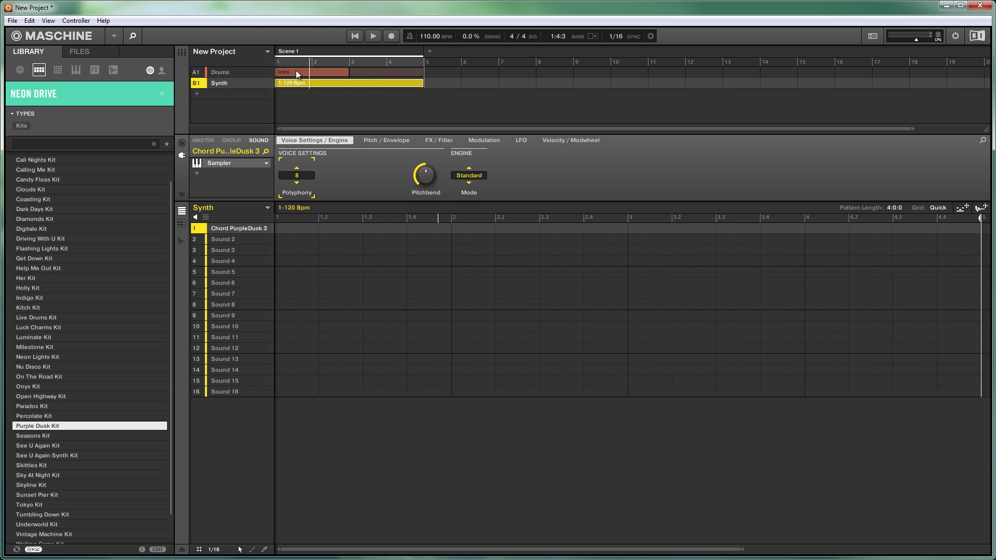
Record a chord rhythm with Chord PurpleDusk 3 into the Synth group's four-bar pattern, play it back and stop playback.
{"action": "left_click", "coordinate": [355, 36]}
{"action": "left_click", "coordinate": [374, 36]}
{"action": "left_click", "coordinate": [353, 38]}
{"action": "left_click", "coordinate": [374, 37]}
{"action": "left_click", "coordinate": [373, 37]}
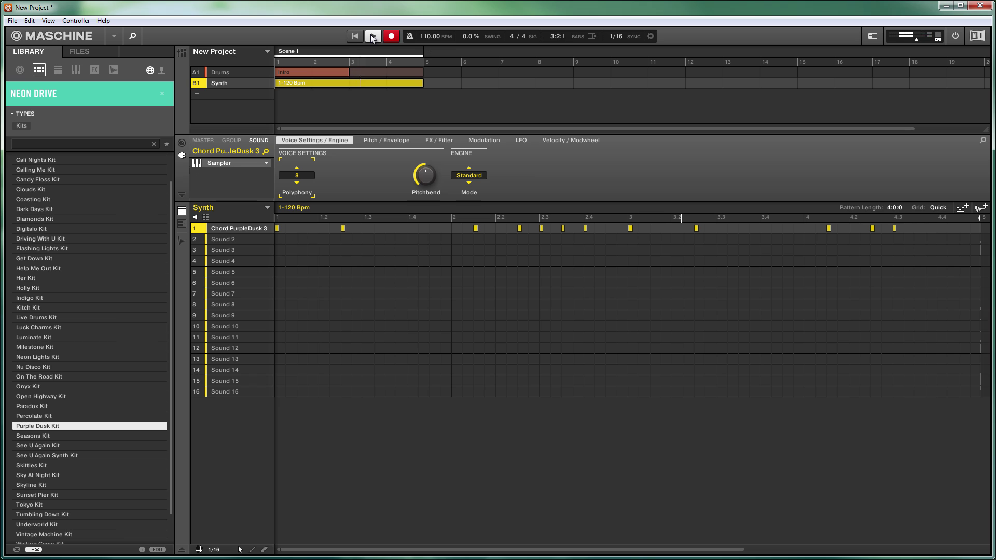
{"action": "left_click", "coordinate": [390, 37]}
{"action": "left_click", "coordinate": [391, 36]}
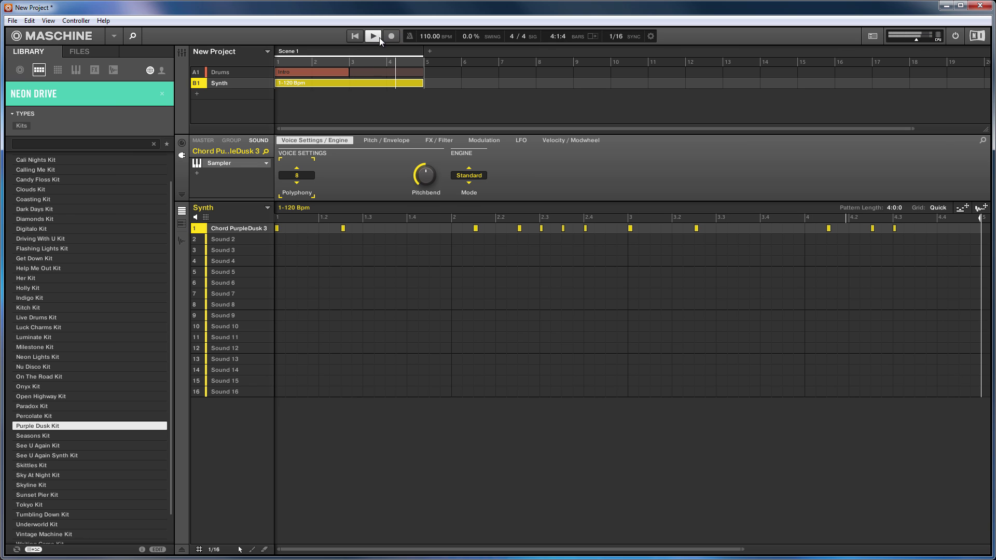
{"action": "left_click", "coordinate": [373, 36]}
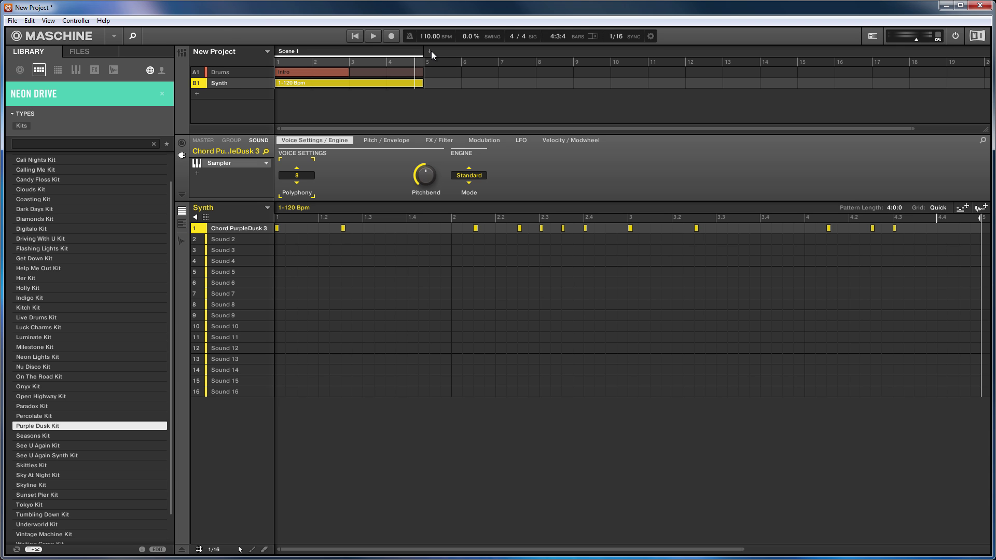
Switch to Ableton Live, insert an empty MIDI clip from bar 24 to bar 41 on track 1 MIDI, and return to Maschine.
{"action": "key", "text": "alt+Tab"}
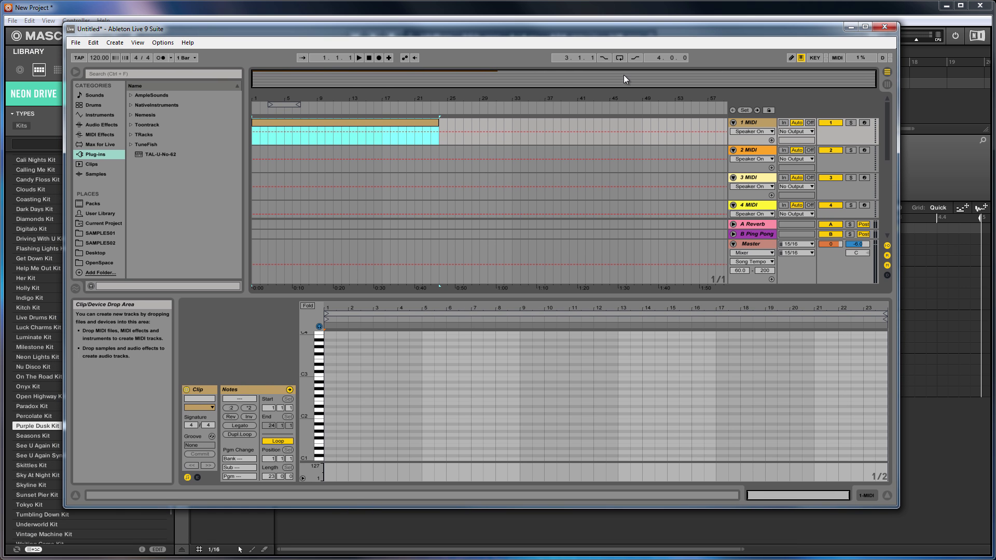
{"action": "left_click", "coordinate": [441, 127]}
{"action": "left_click_drag", "start_coordinate": [441, 126], "coordinate": [579, 124]}
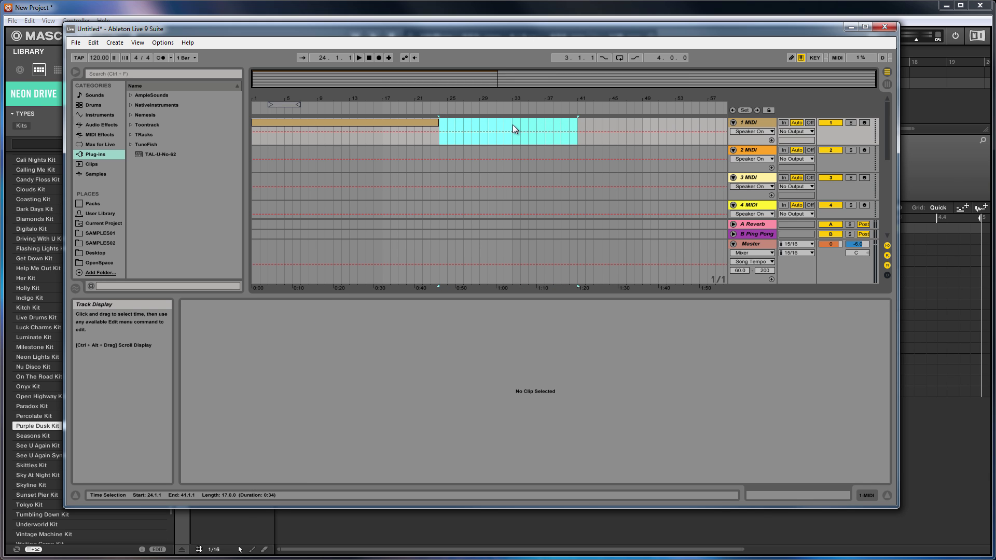
{"action": "key", "text": "ctrl+shift+m"}
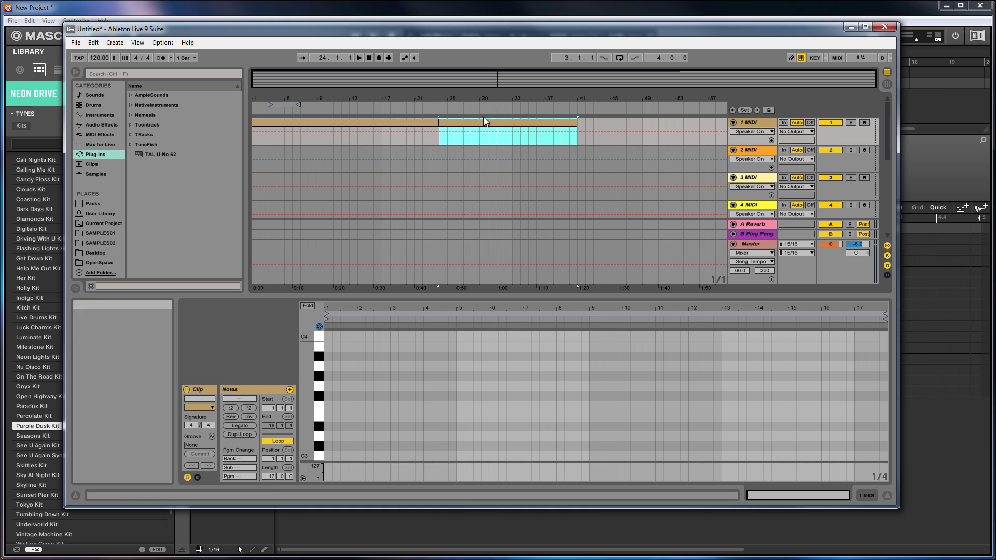
{"action": "left_click", "coordinate": [722, 18]}
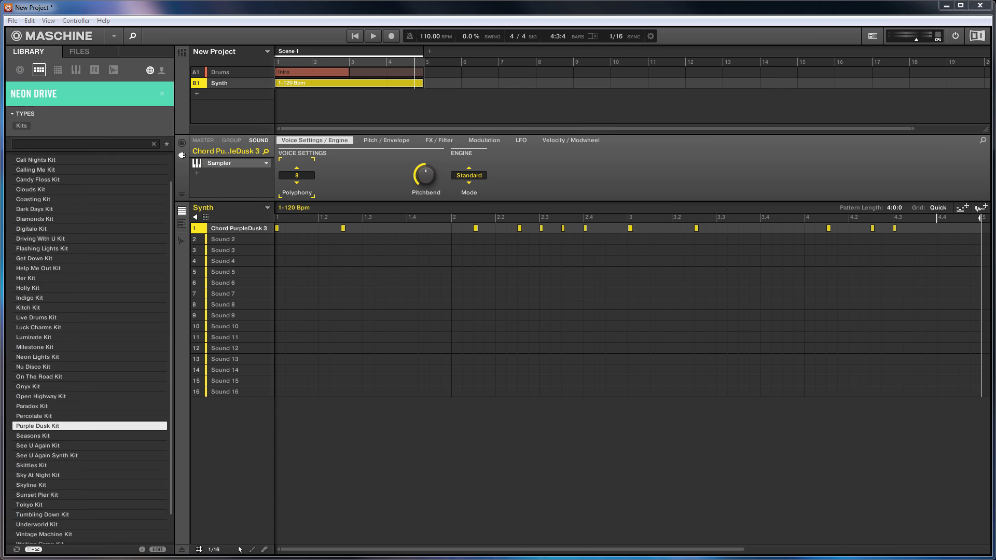
Add a second scene and create a Drums group pattern named Fill1 in it.
{"action": "left_click", "coordinate": [429, 52]}
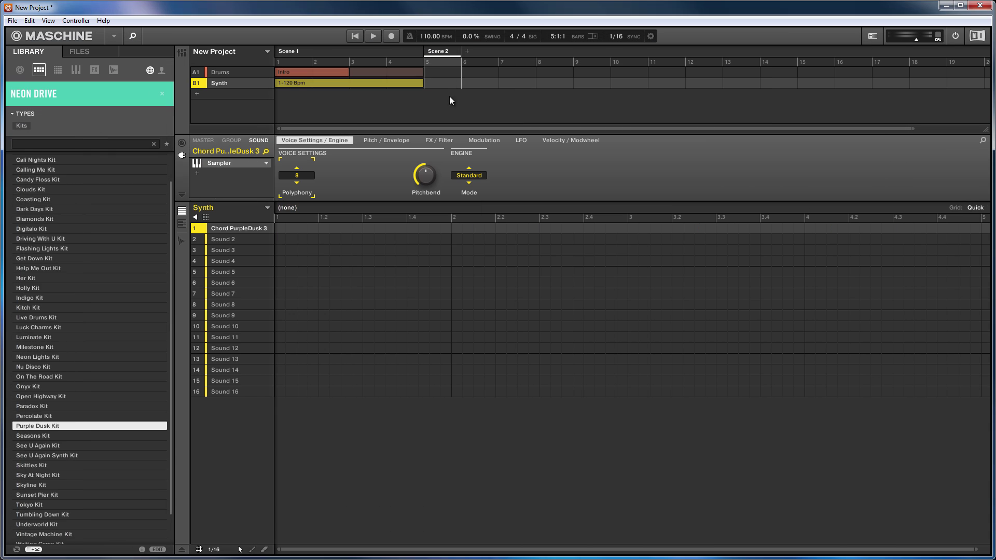
{"action": "left_click", "coordinate": [219, 73]}
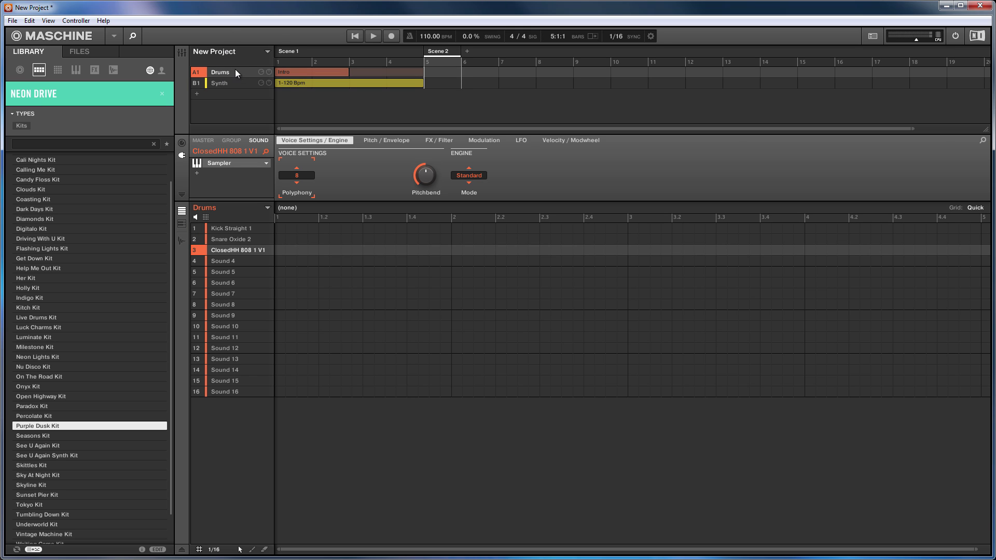
{"action": "left_click", "coordinate": [267, 208]}
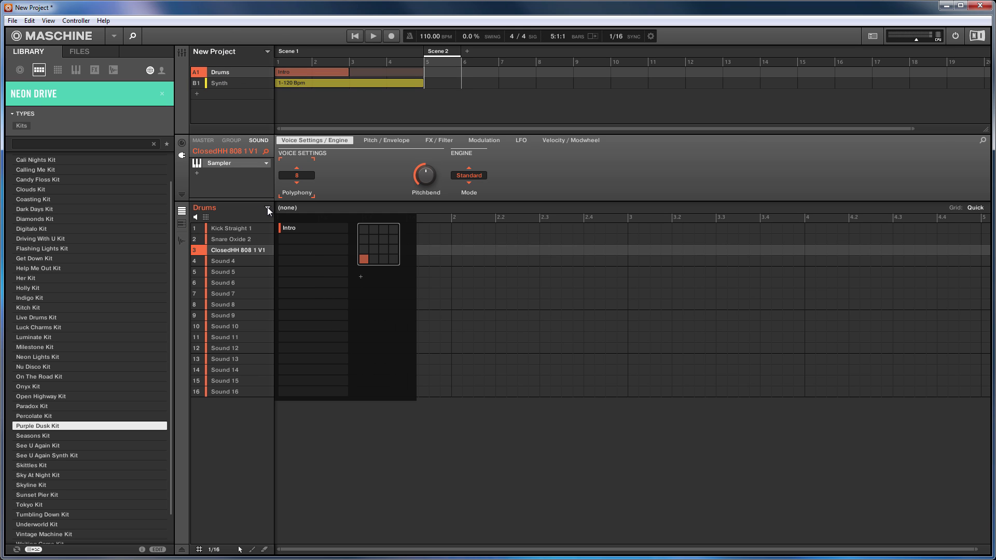
{"action": "left_click", "coordinate": [296, 239]}
{"action": "right_click", "coordinate": [307, 239]}
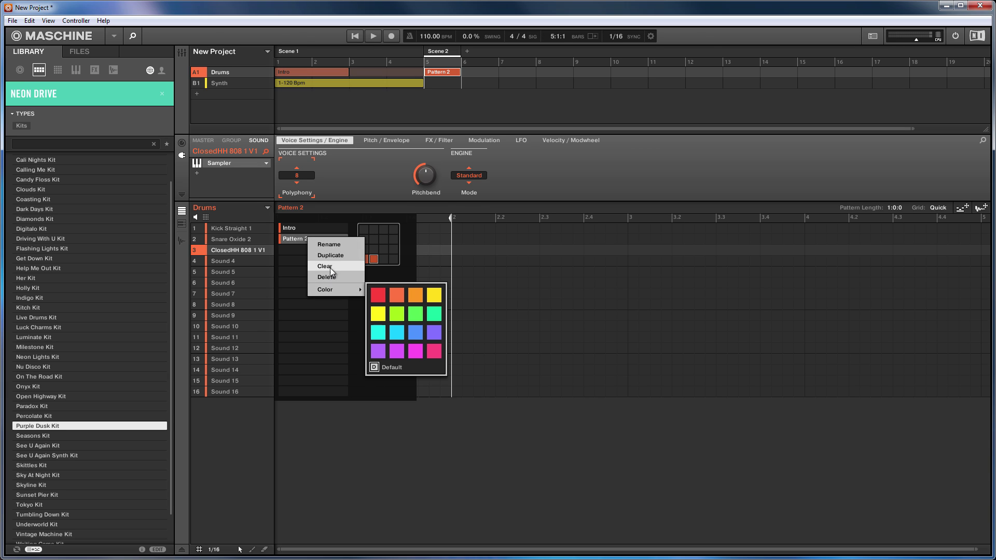
{"action": "left_click", "coordinate": [331, 245]}
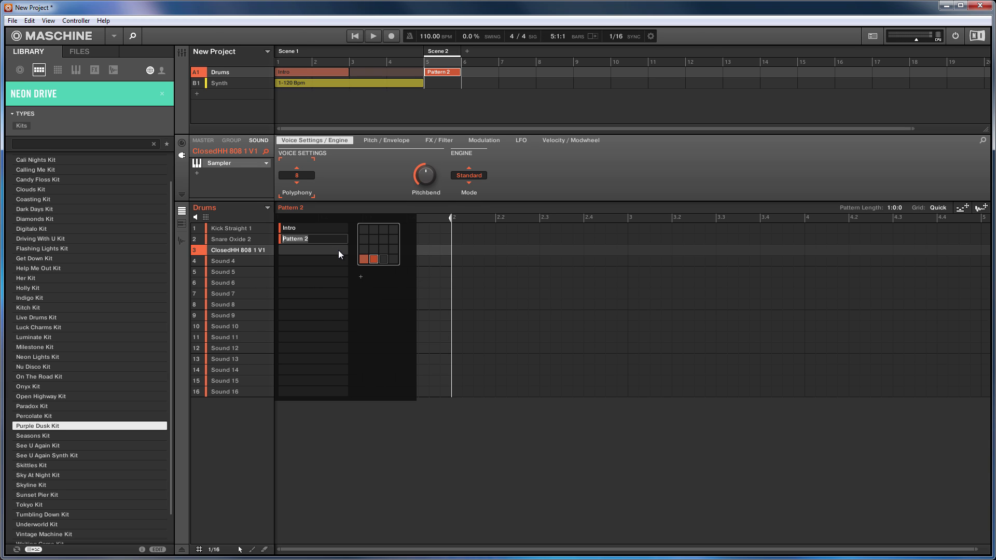
{"action": "type", "text": "Fill1"}
{"action": "key", "text": "Return"}
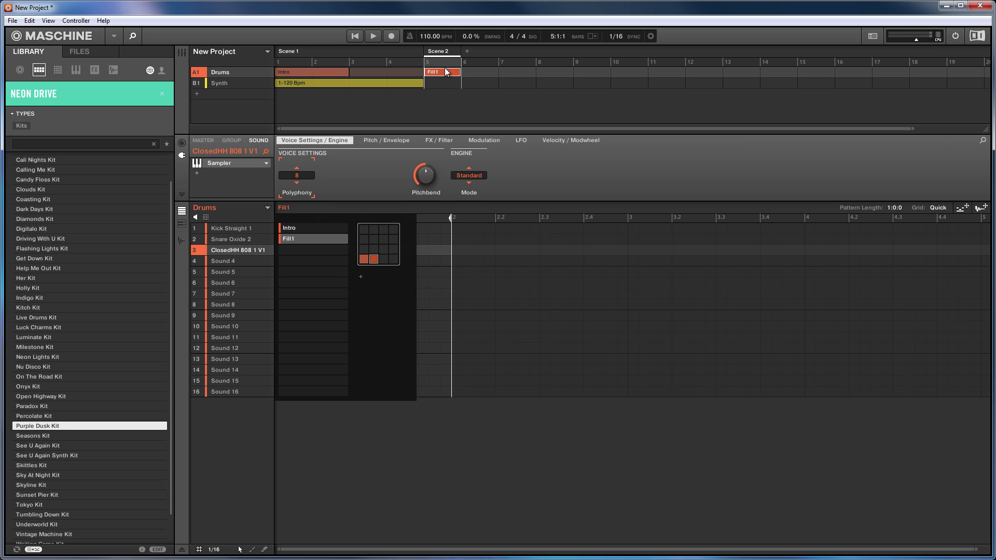
Record a Snare Oxide 2 fill and a Kick Straight 1 hit into the Fill1 pattern with the metronome on, and stop playback.
{"action": "left_click", "coordinate": [374, 36]}
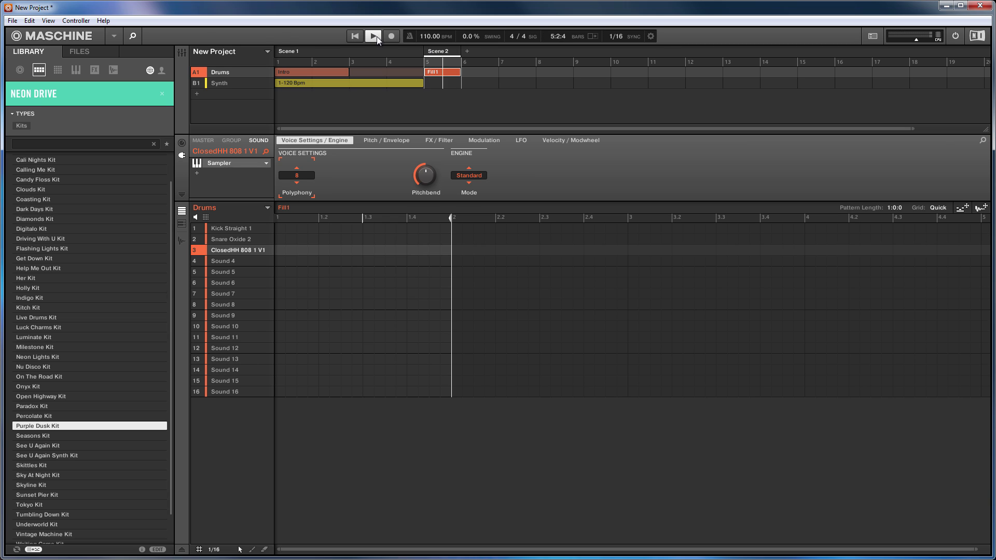
{"action": "left_click", "coordinate": [394, 36]}
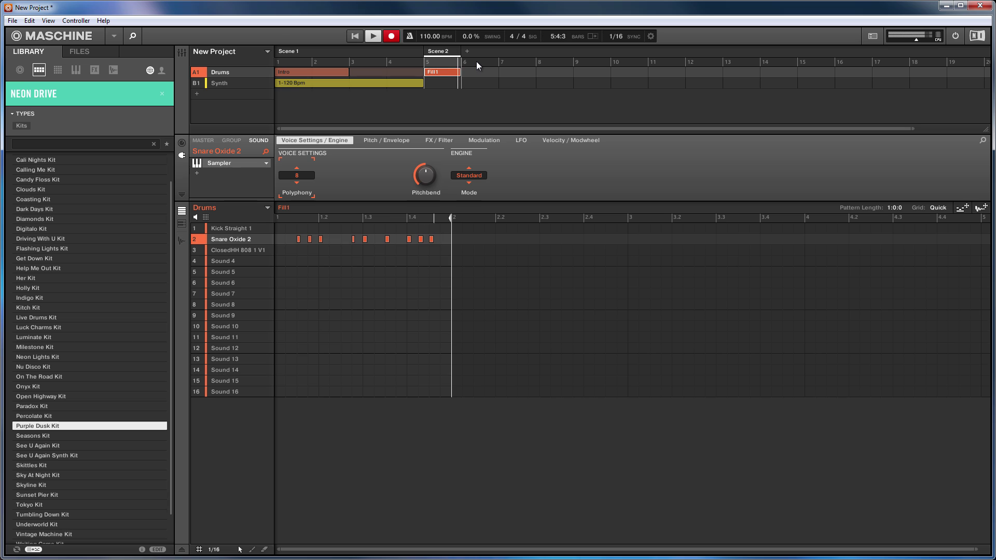
{"action": "left_click", "coordinate": [374, 38]}
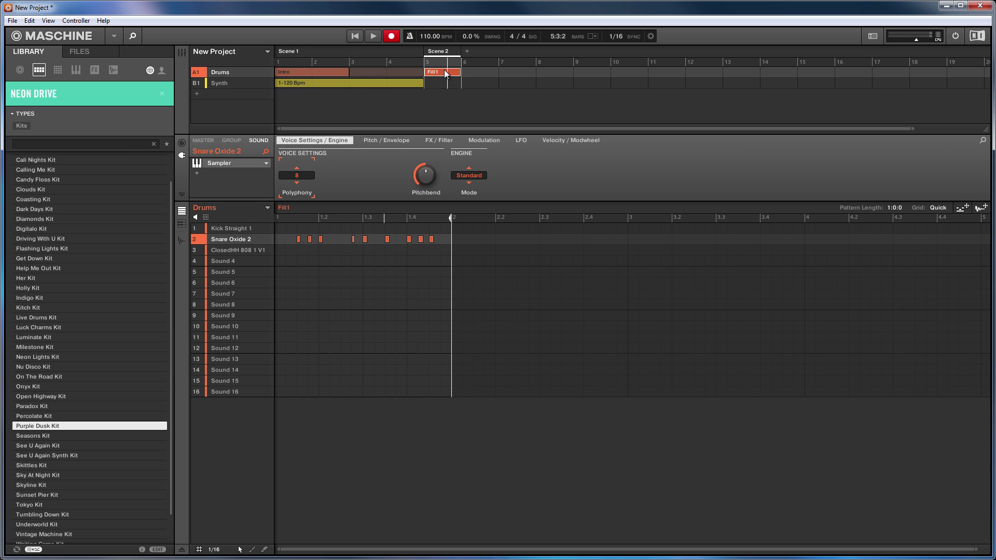
{"action": "left_click", "coordinate": [373, 36]}
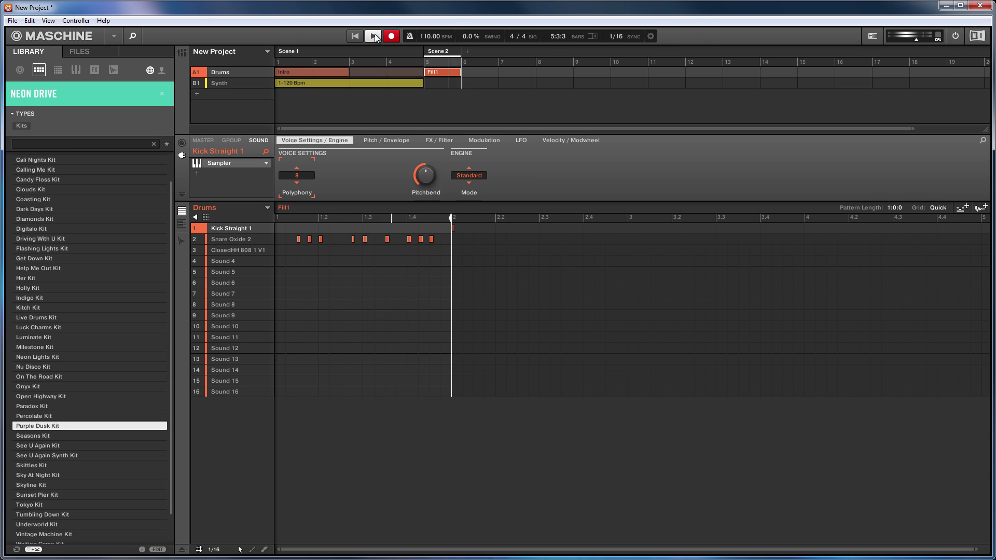
{"action": "left_click", "coordinate": [374, 36]}
Add a third scene and assign the Drums group's Intro pattern to it.
{"action": "left_click", "coordinate": [467, 50]}
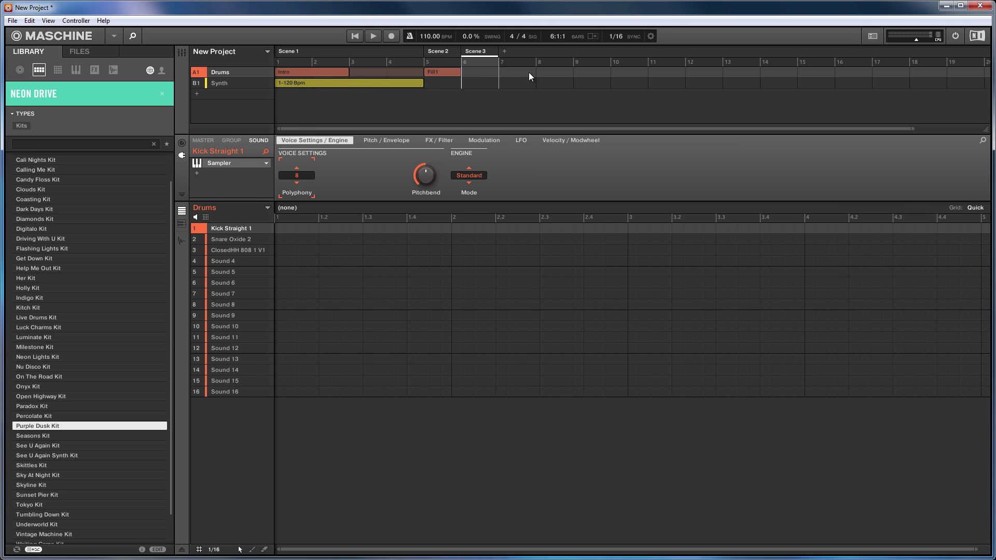
{"action": "left_click", "coordinate": [266, 207]}
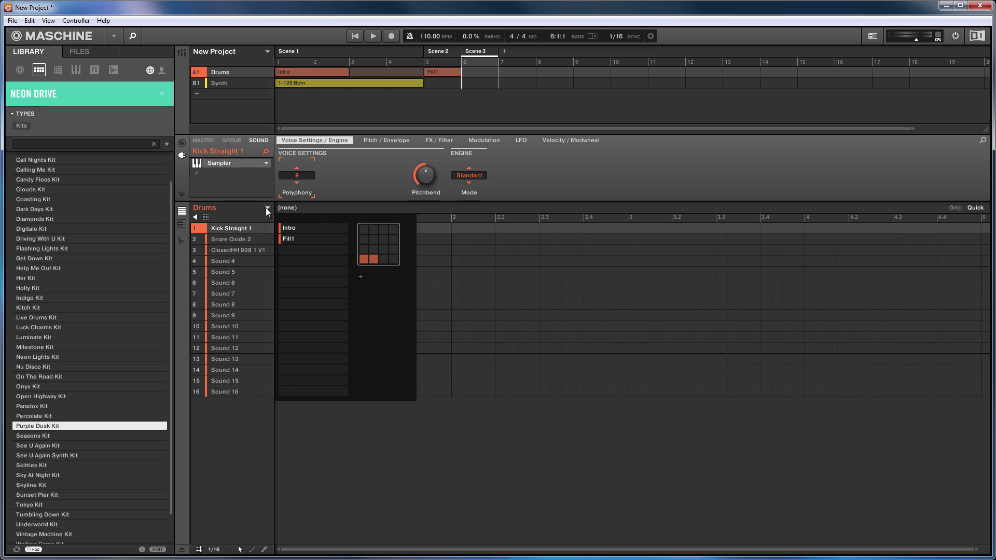
{"action": "left_click", "coordinate": [296, 227]}
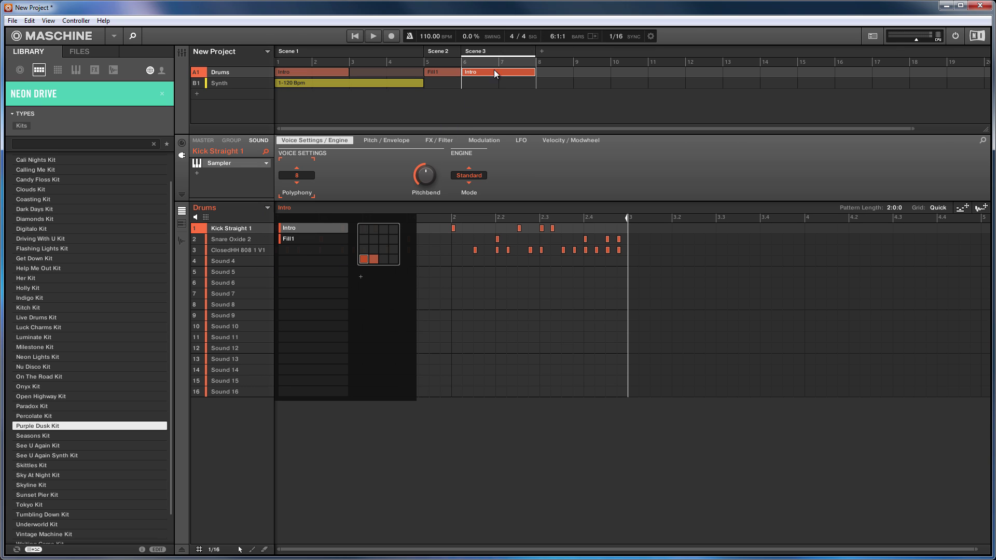
Assign the Synth group's 1-120 Bpm pattern to Scene 3.
{"action": "left_click", "coordinate": [232, 85]}
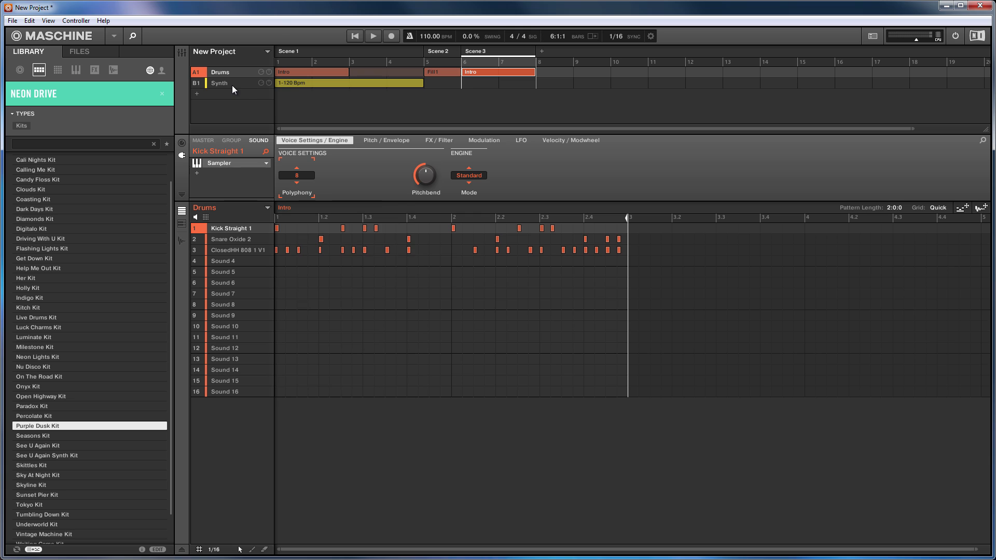
{"action": "left_click", "coordinate": [224, 84]}
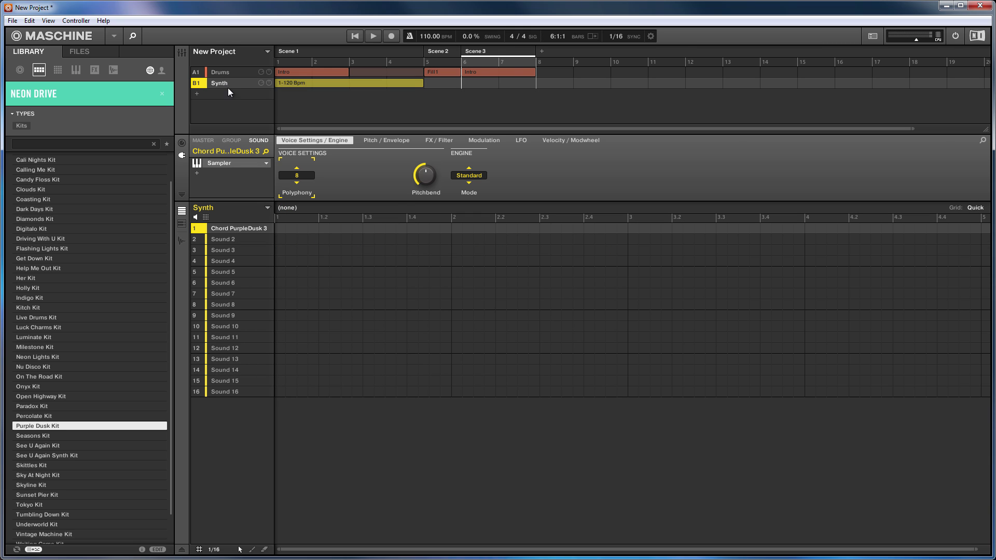
{"action": "left_click", "coordinate": [271, 207]}
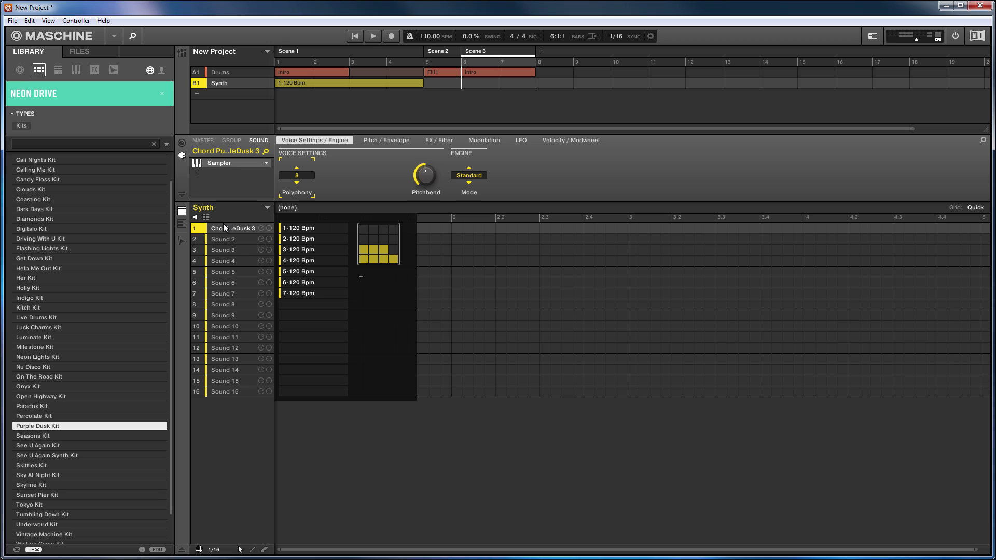
{"action": "left_click", "coordinate": [307, 229]}
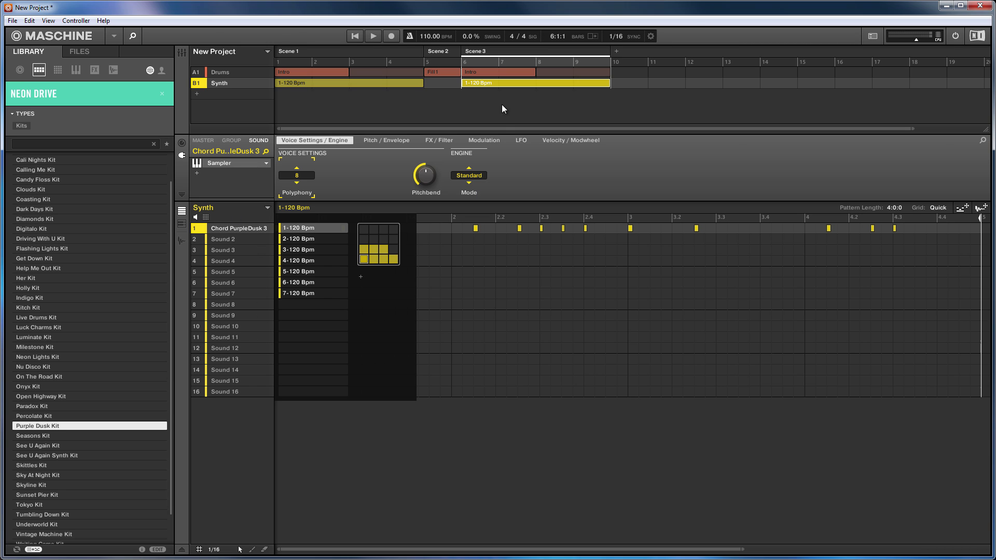
{"action": "left_click", "coordinate": [511, 83]}
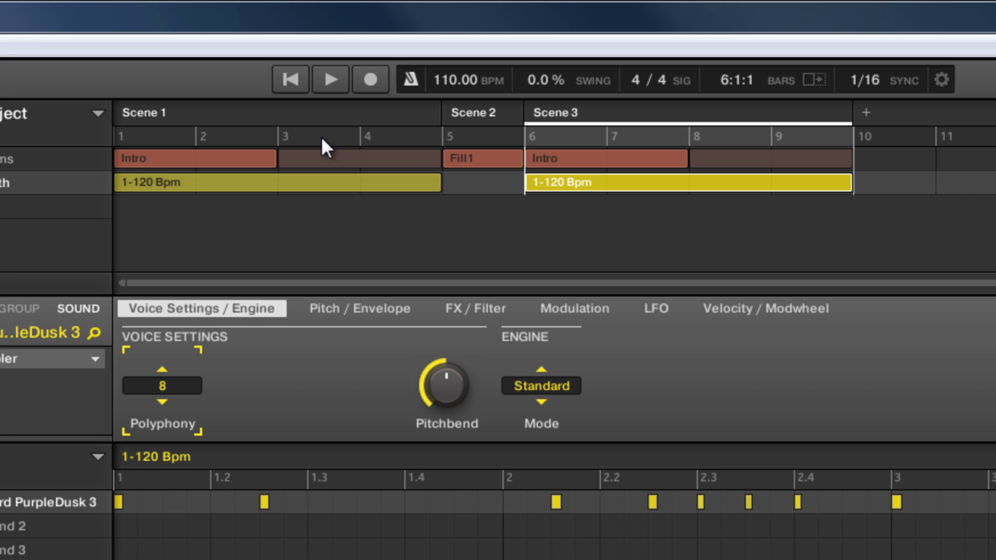
Place the playhead at bar 4, play the looped Scene 3, switch the metronome off and stop playback.
{"action": "left_click", "coordinate": [368, 143]}
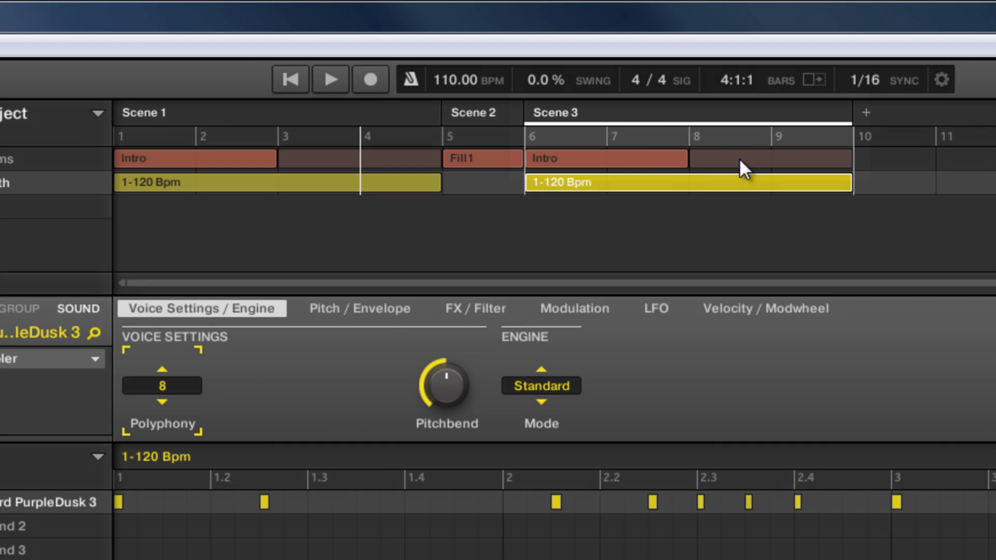
{"action": "left_click", "coordinate": [300, 77]}
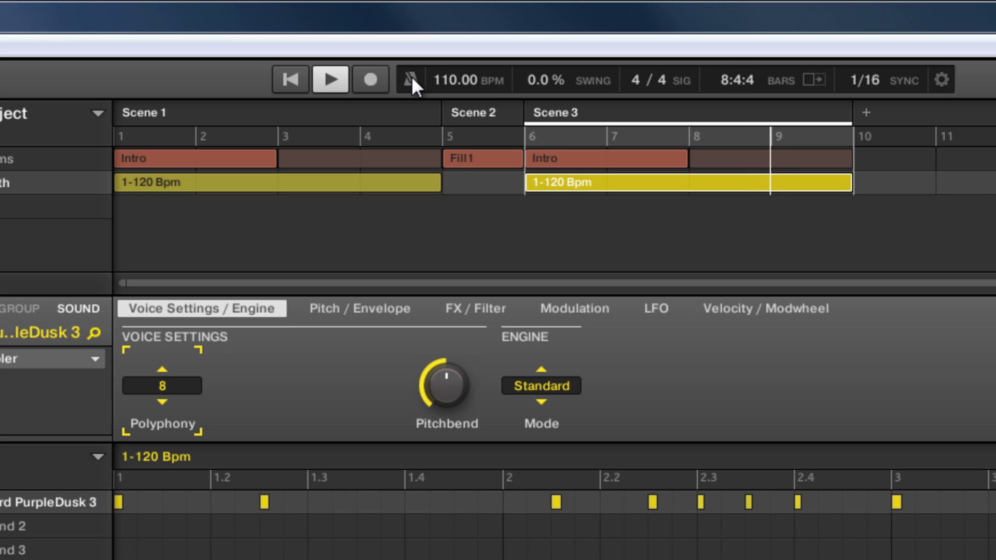
{"action": "left_click", "coordinate": [342, 80]}
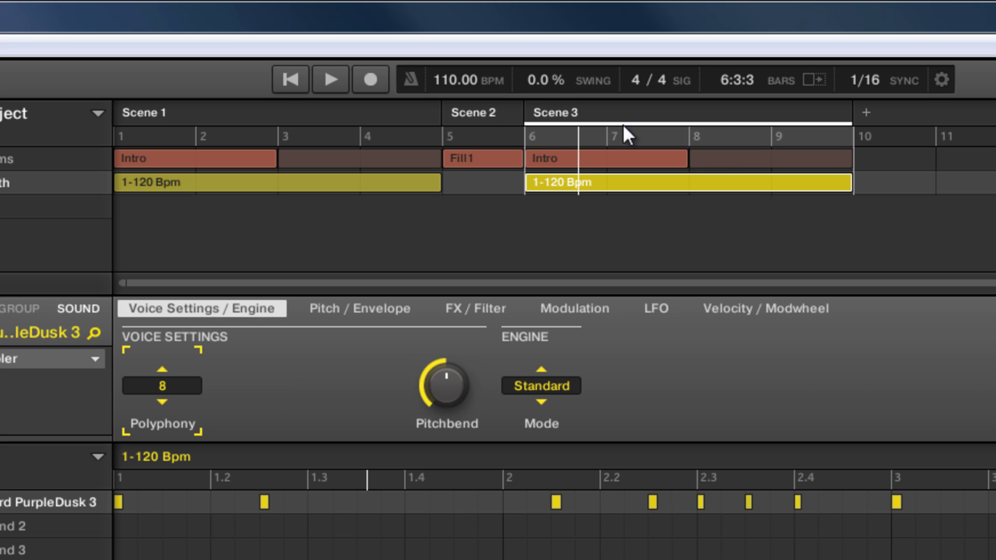
Set the playhead to bar 4, restart playback from the beginning of Scene 3, stop it and return the playhead to bar 4.
{"action": "left_click", "coordinate": [370, 137]}
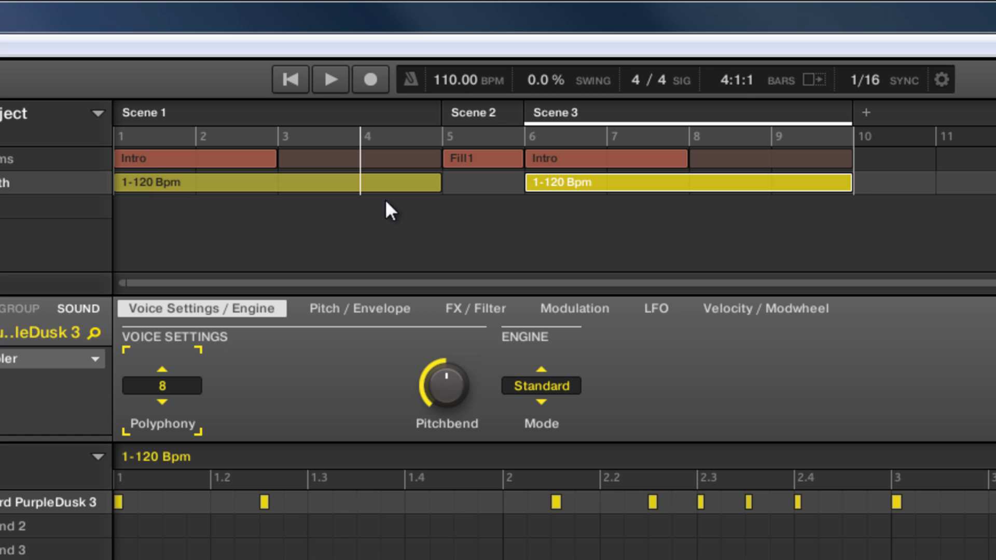
{"action": "left_click", "coordinate": [292, 78]}
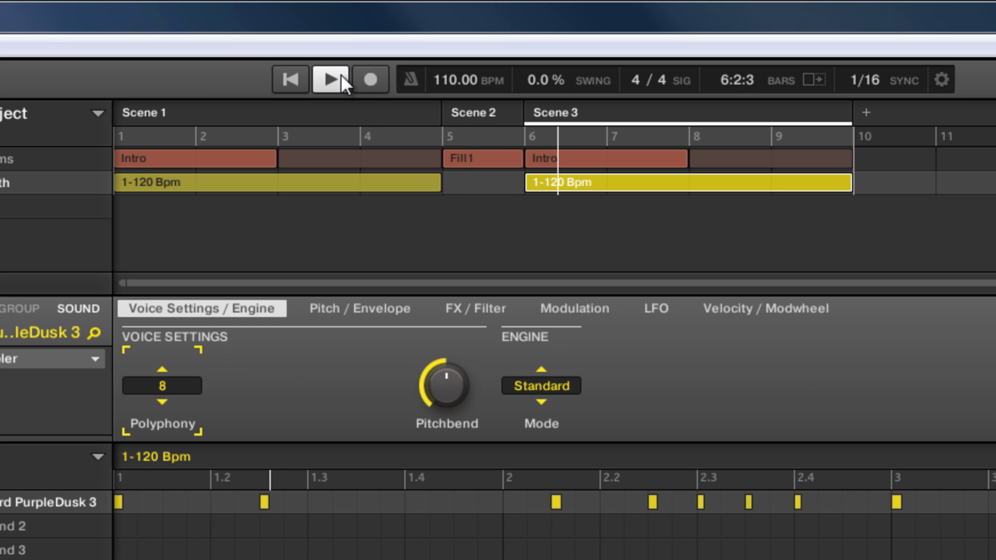
{"action": "left_click", "coordinate": [327, 84]}
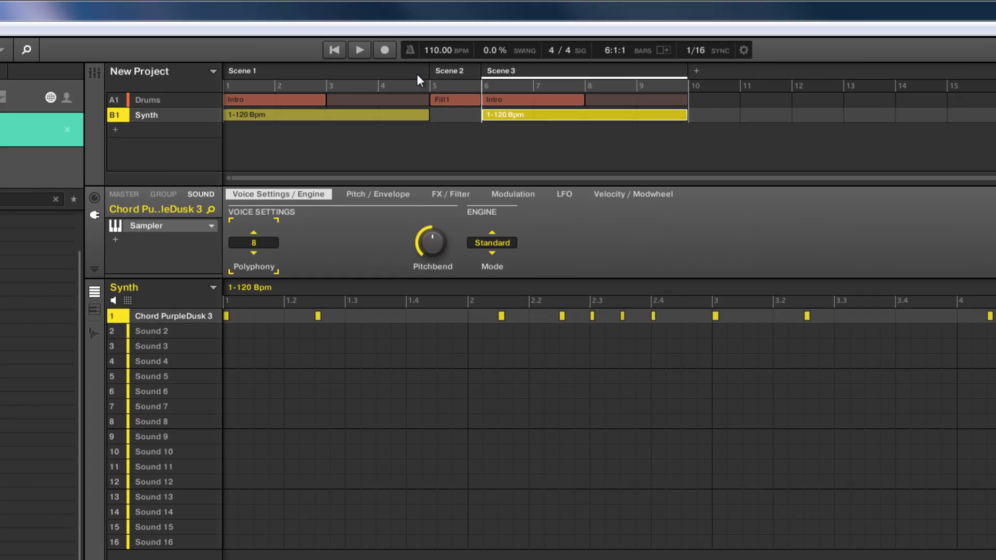
{"action": "left_click", "coordinate": [377, 132]}
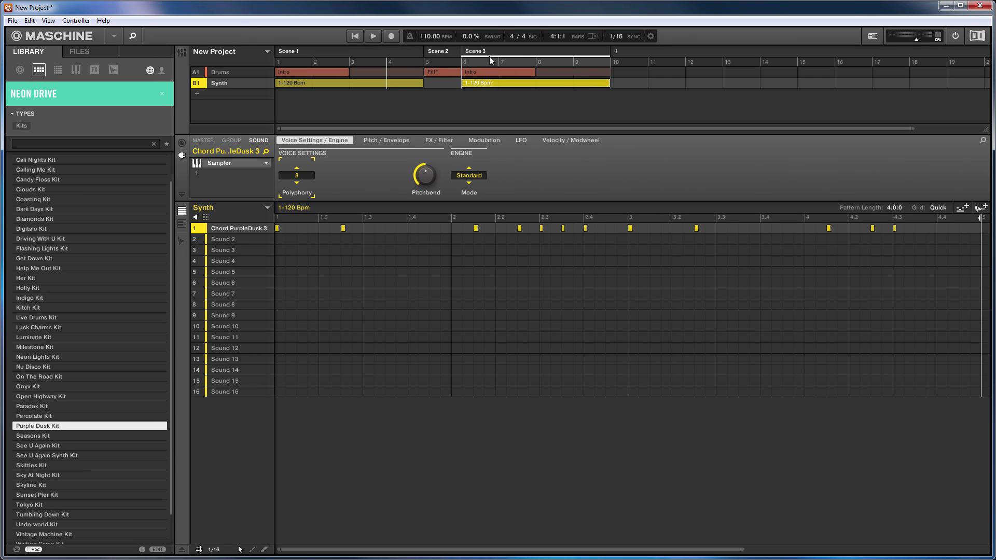
Add a third group and rename it Bass.
{"action": "left_click", "coordinate": [196, 93]}
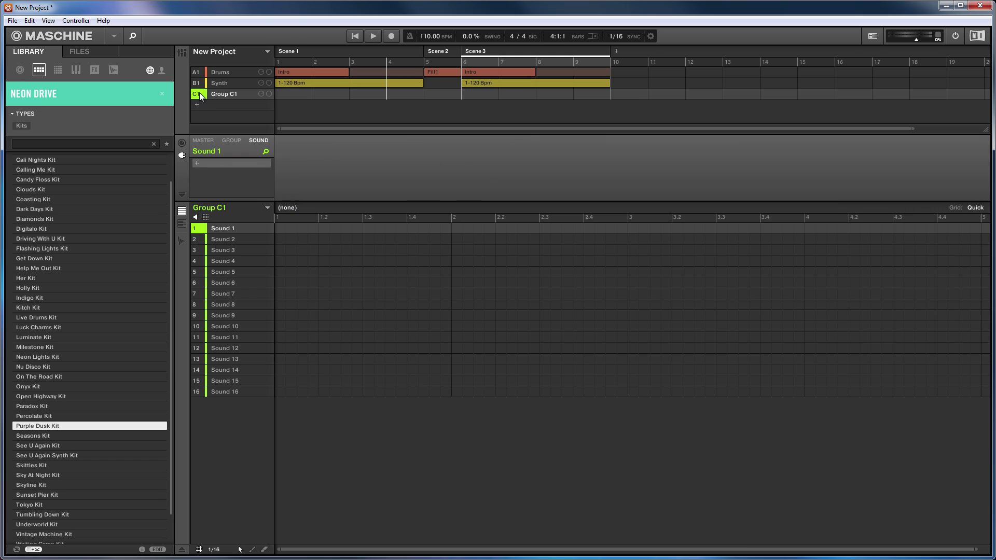
{"action": "right_click", "coordinate": [231, 95]}
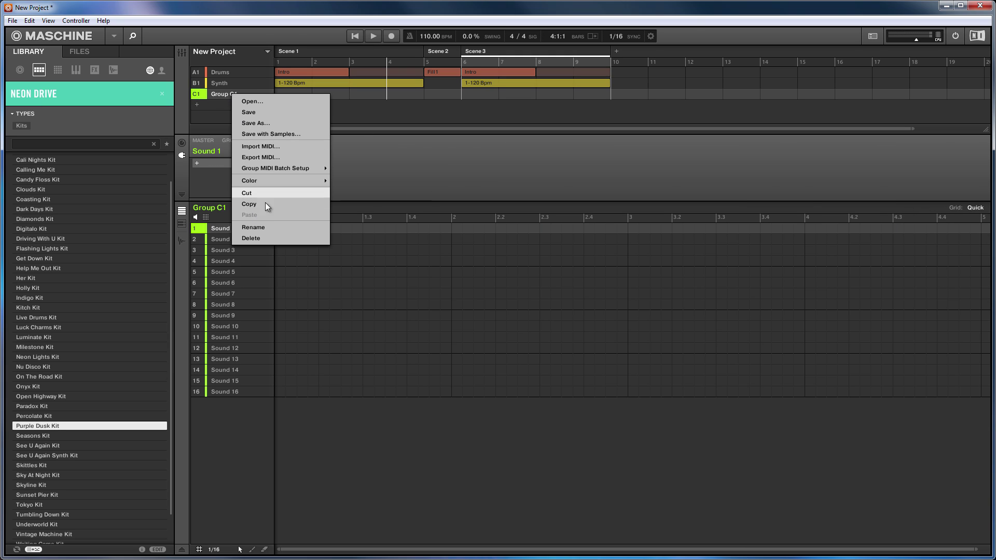
{"action": "left_click", "coordinate": [254, 227]}
{"action": "type", "text": "Bass"}
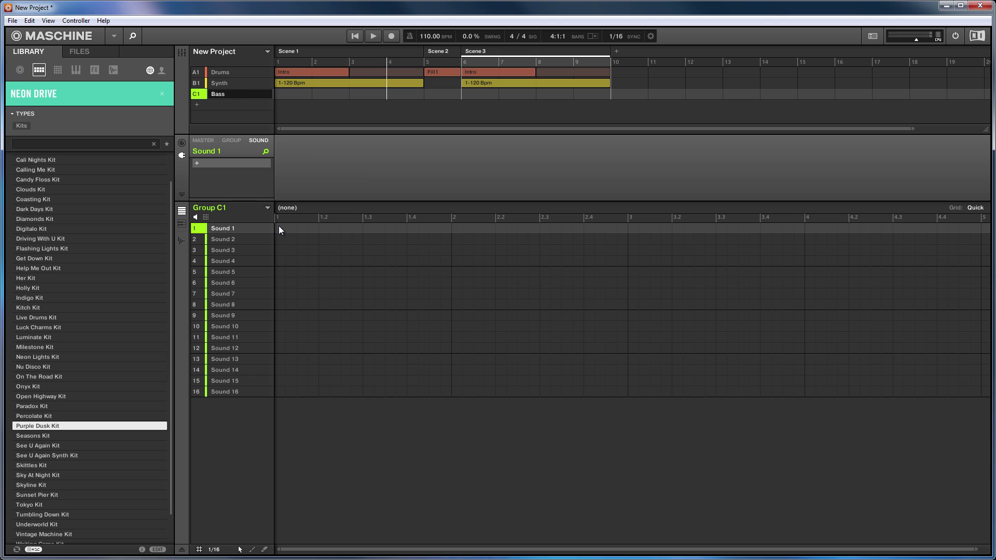
{"action": "key", "text": "Return"}
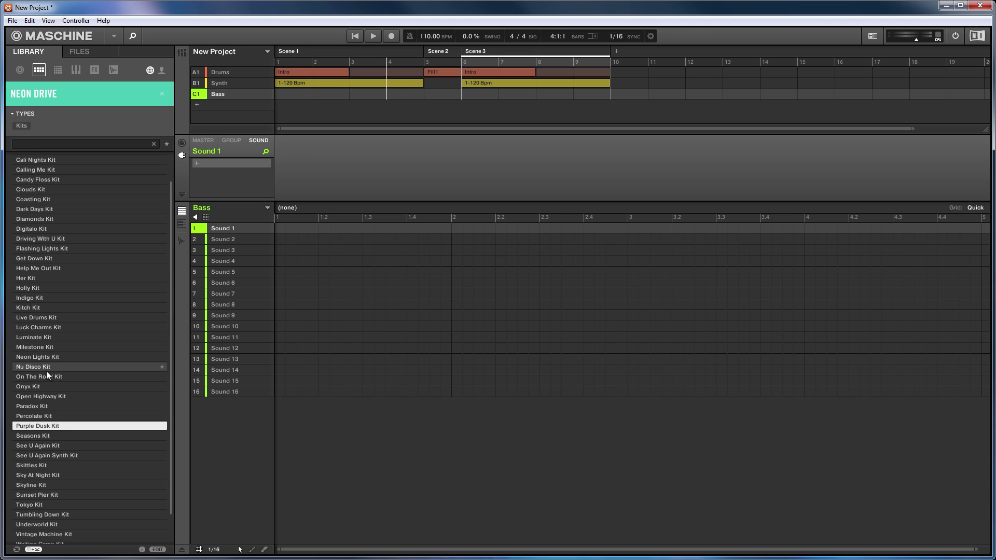
Load Indigo Kit into the third group, audition Bass Indigo and remove the sounds in slots 1 to 14.
{"action": "left_click", "coordinate": [33, 299]}
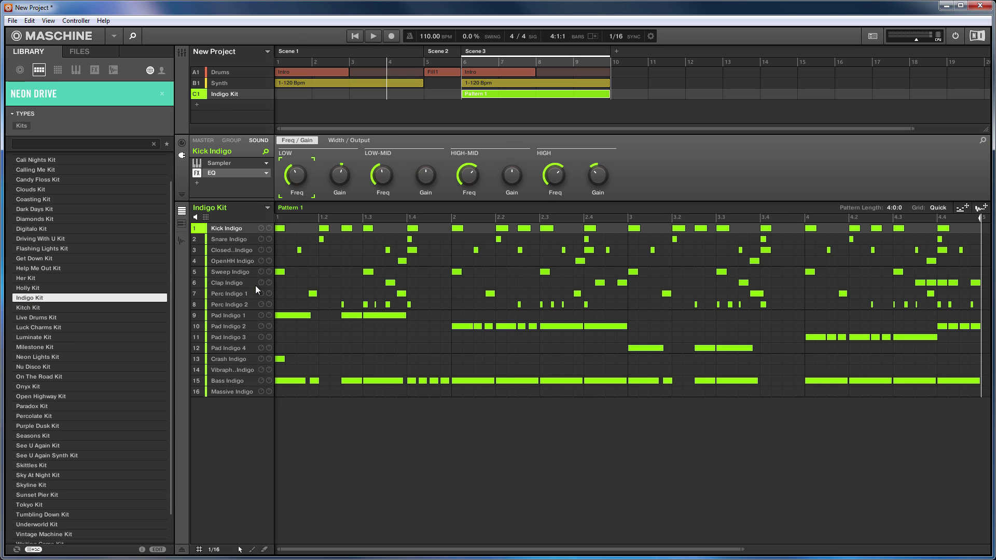
{"action": "left_click", "coordinate": [228, 382]}
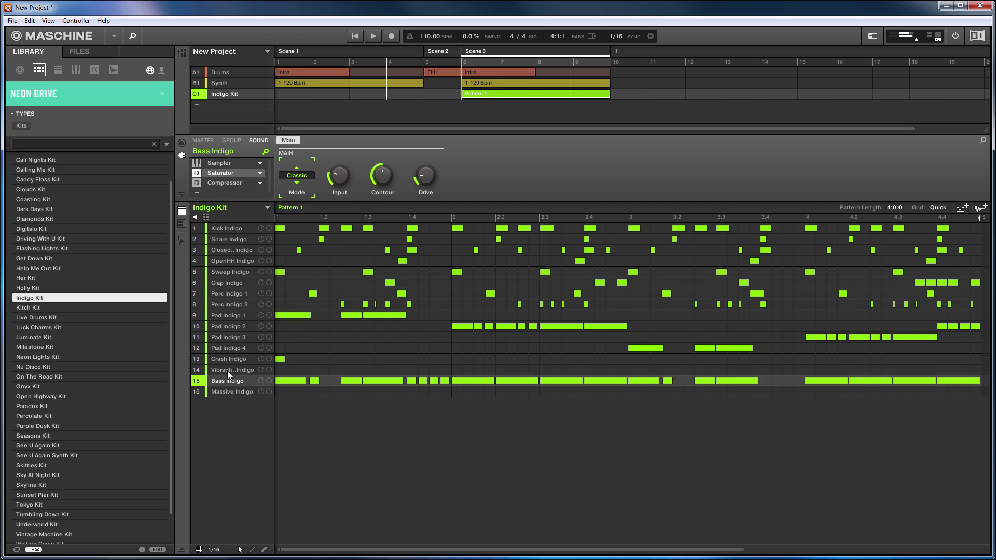
{"action": "left_click", "coordinate": [227, 369]}
{"action": "left_click", "coordinate": [225, 232], "text": "shift"}
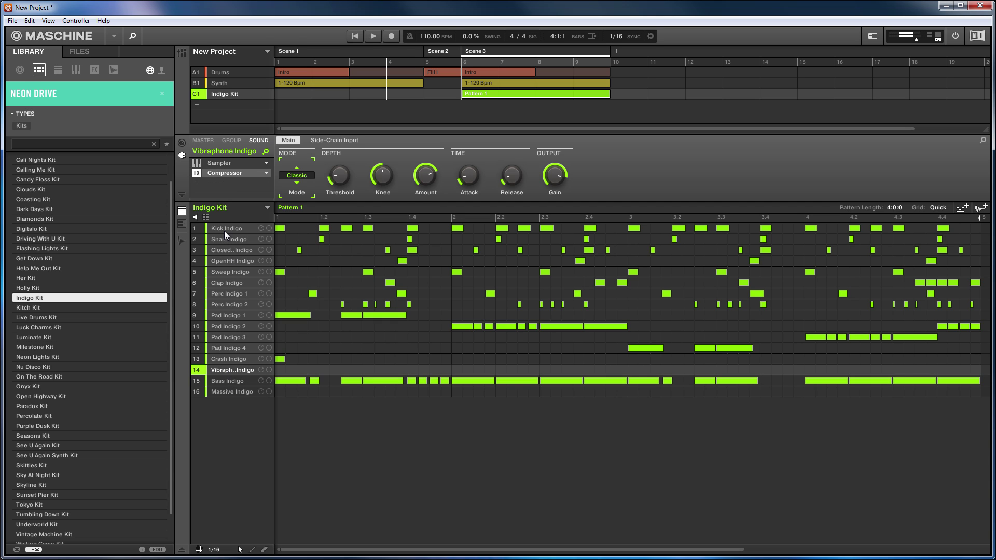
{"action": "key", "text": "Delete"}
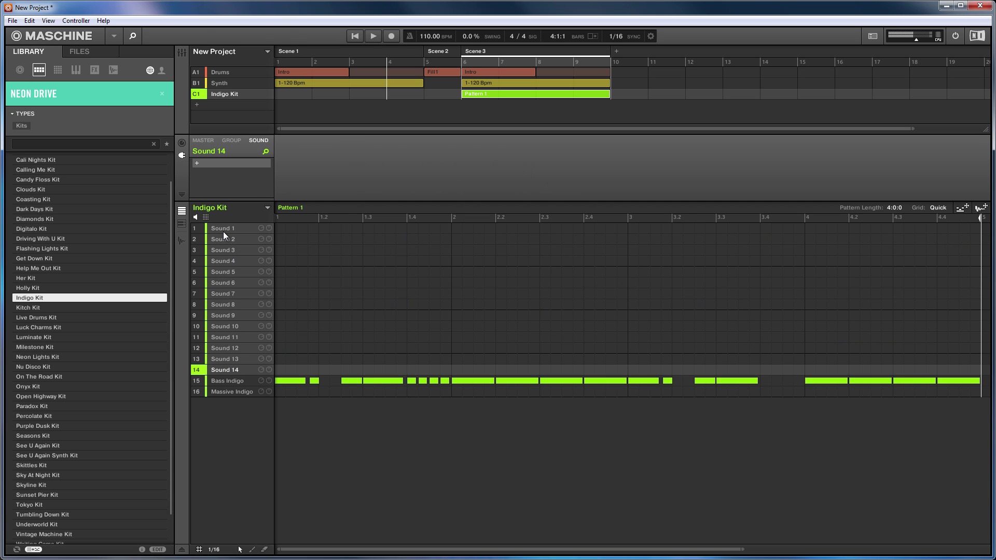
Copy the Bass Indigo sound from slot 15 into slot 1 of the Indigo Kit group.
{"action": "left_click", "coordinate": [226, 378]}
{"action": "right_click", "coordinate": [225, 379]}
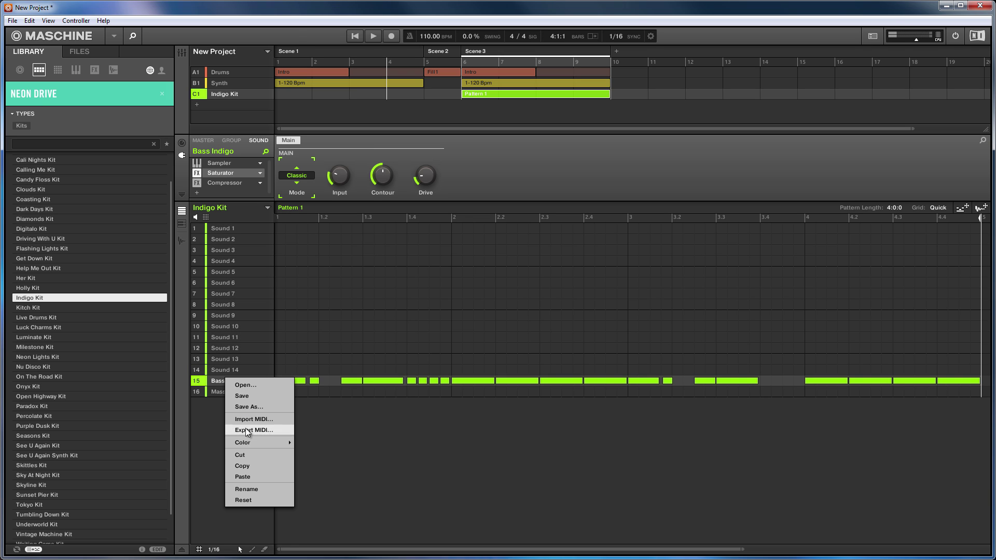
{"action": "left_click", "coordinate": [242, 466]}
{"action": "left_click", "coordinate": [226, 229]}
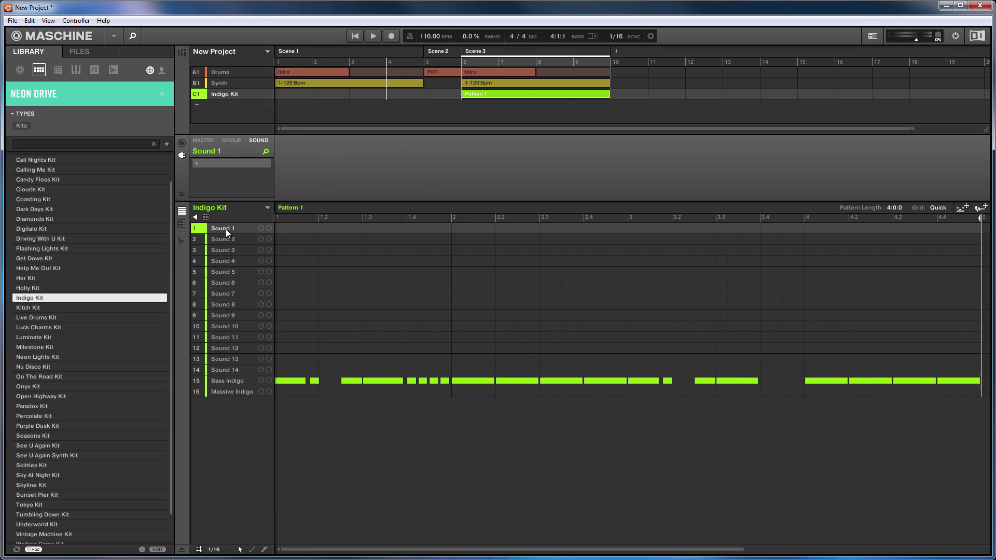
{"action": "right_click", "coordinate": [226, 229]}
{"action": "left_click", "coordinate": [244, 327]}
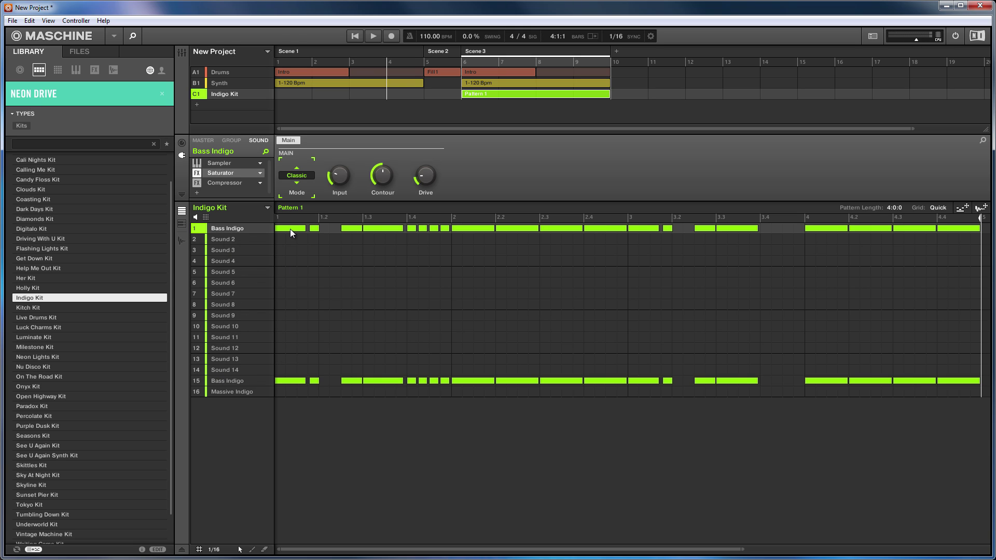
Delete all notes in the Indigo Kit group's Pattern 1 and reset the duplicate Bass Indigo in slot 15.
{"action": "left_click", "coordinate": [316, 242]}
{"action": "key", "text": "Delete"}
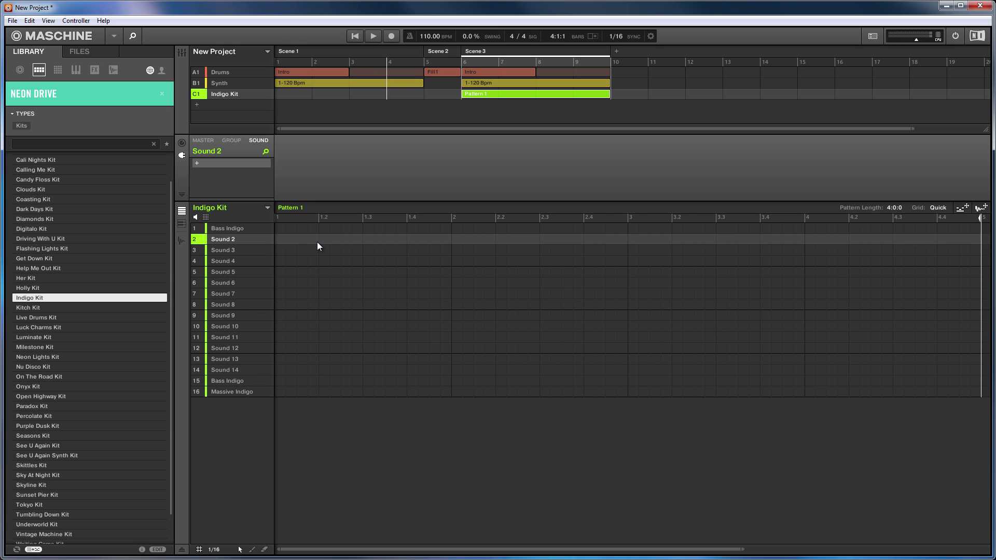
{"action": "left_click", "coordinate": [223, 381]}
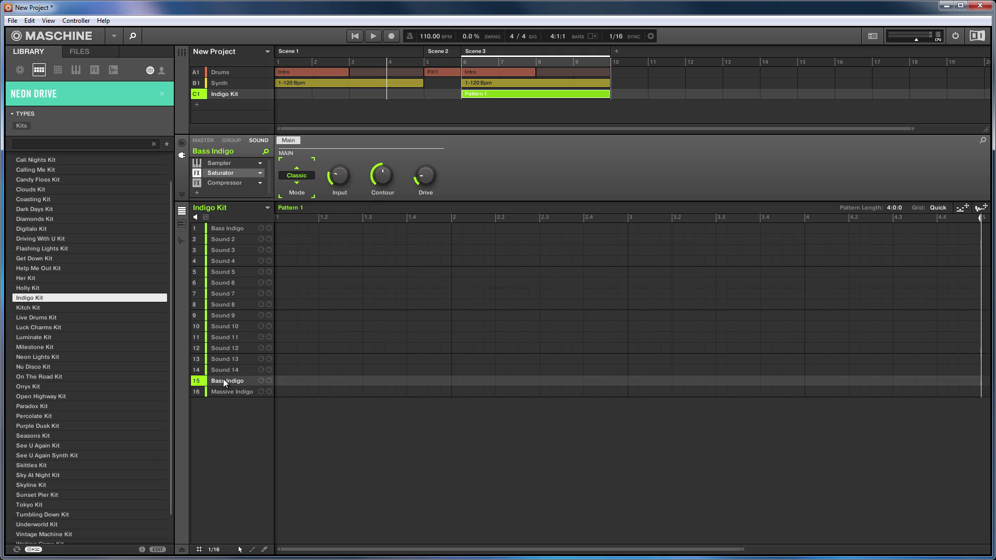
{"action": "right_click", "coordinate": [223, 378]}
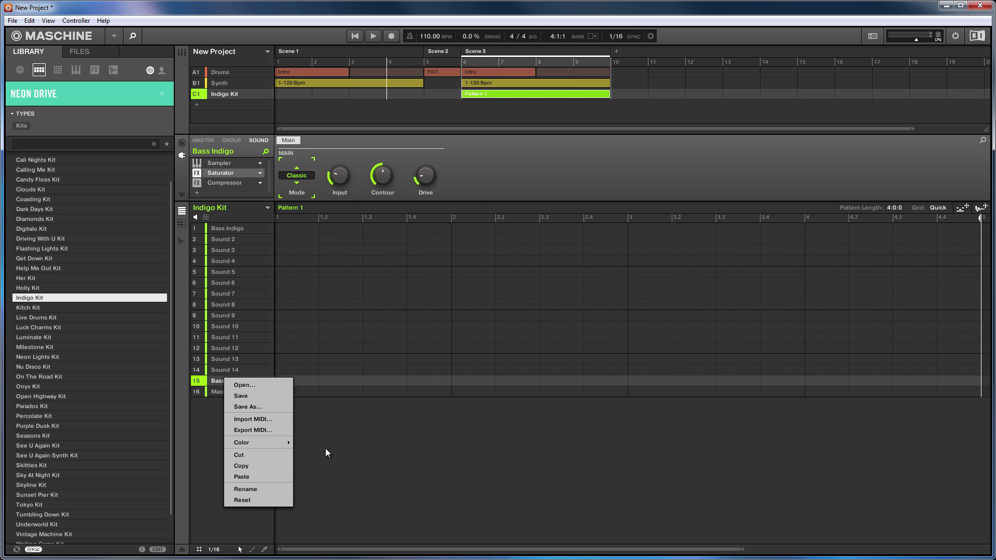
{"action": "left_click", "coordinate": [219, 383]}
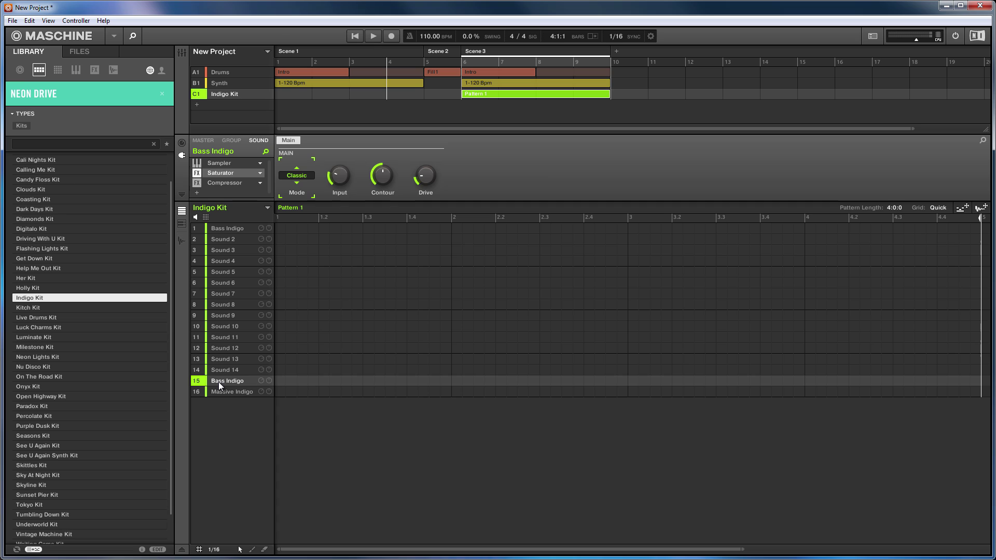
{"action": "left_click", "coordinate": [223, 231]}
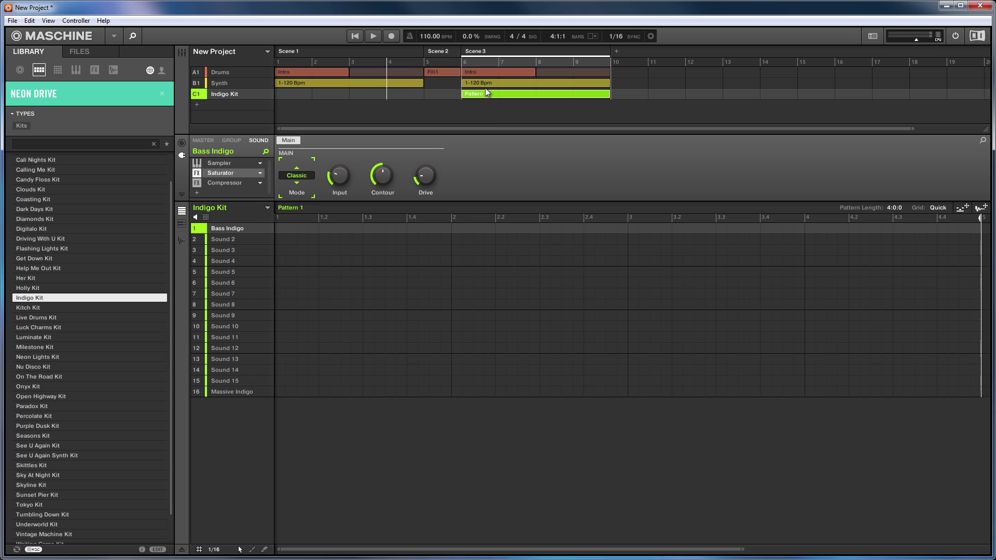
Delete all seven patterns from the Indigo Kit group.
{"action": "left_click", "coordinate": [279, 207]}
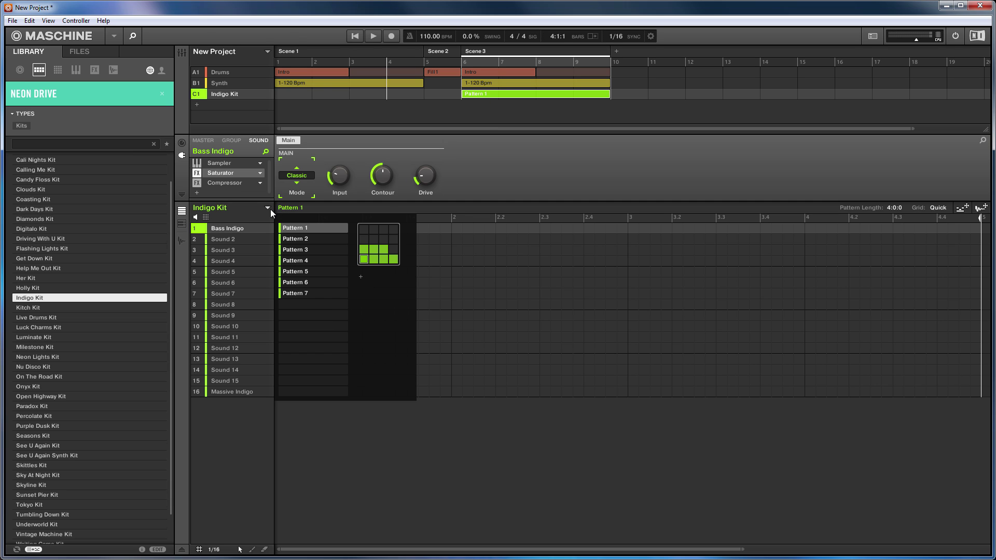
{"action": "left_click", "coordinate": [342, 228]}
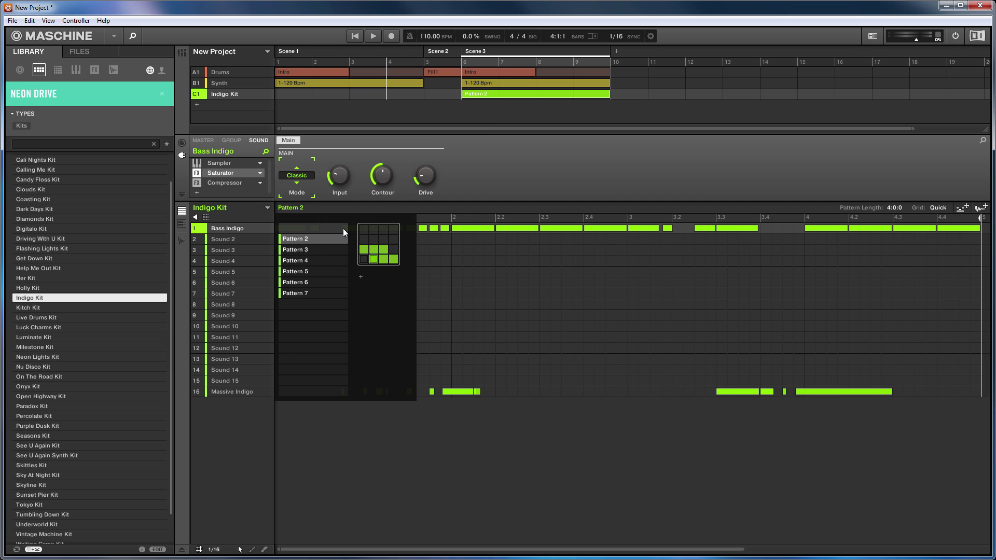
{"action": "left_click", "coordinate": [343, 239]}
{"action": "left_click", "coordinate": [345, 251]}
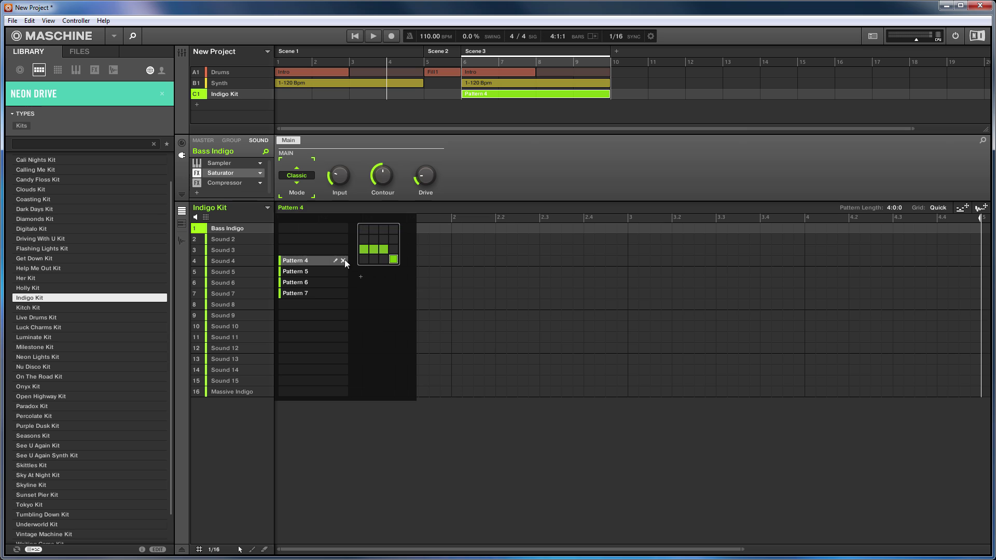
{"action": "left_click", "coordinate": [344, 260]}
{"action": "left_click", "coordinate": [344, 272]}
{"action": "left_click", "coordinate": [344, 283]}
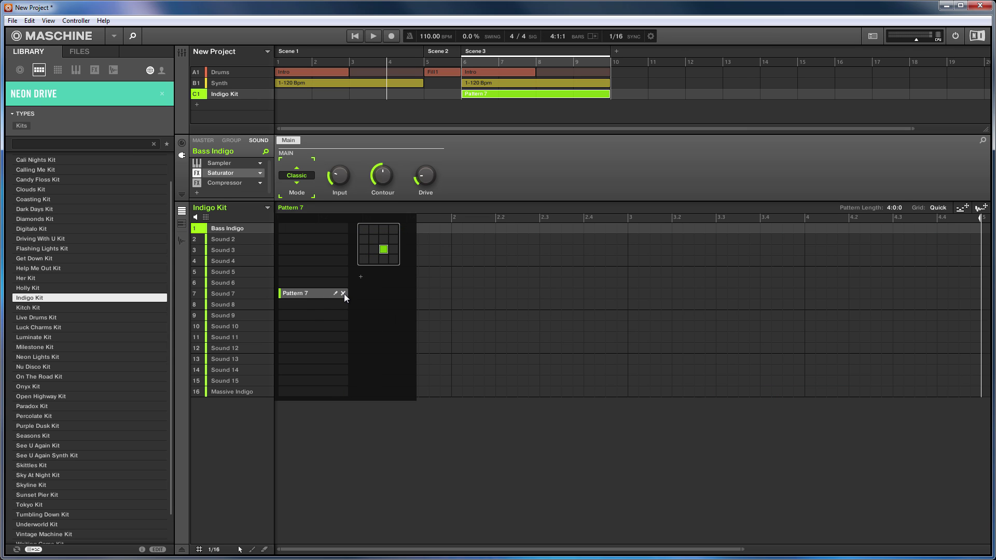
{"action": "left_click", "coordinate": [344, 293]}
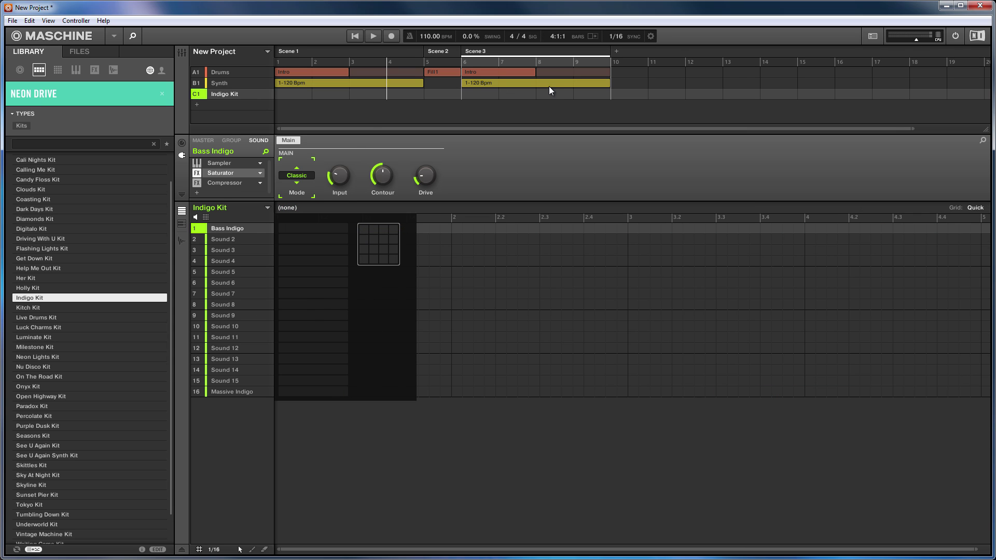
Create a pattern in the first slot for the Indigo Kit group in Scene 3 and set its length to 4:0:0.
{"action": "left_click", "coordinate": [305, 229]}
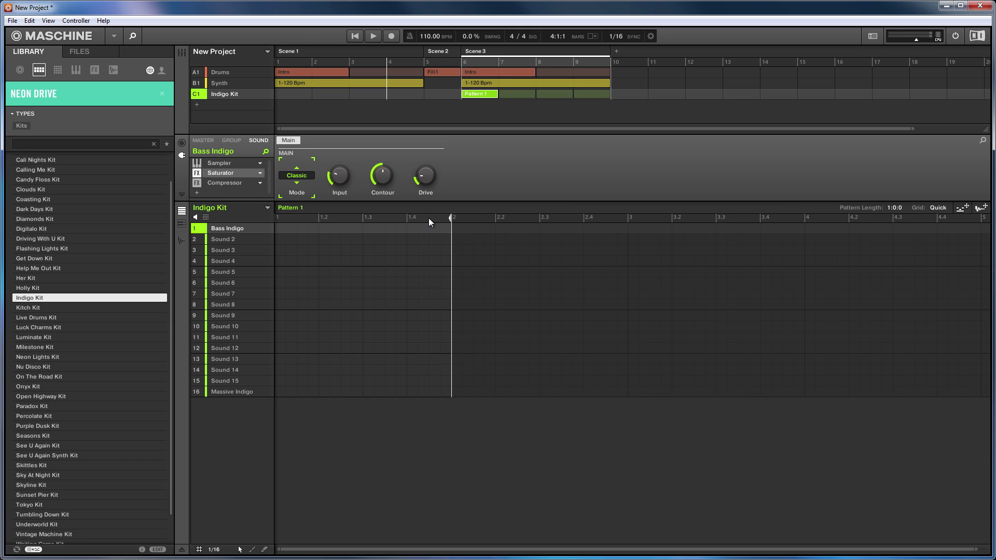
{"action": "left_click_drag", "start_coordinate": [449, 218], "coordinate": [845, 215]}
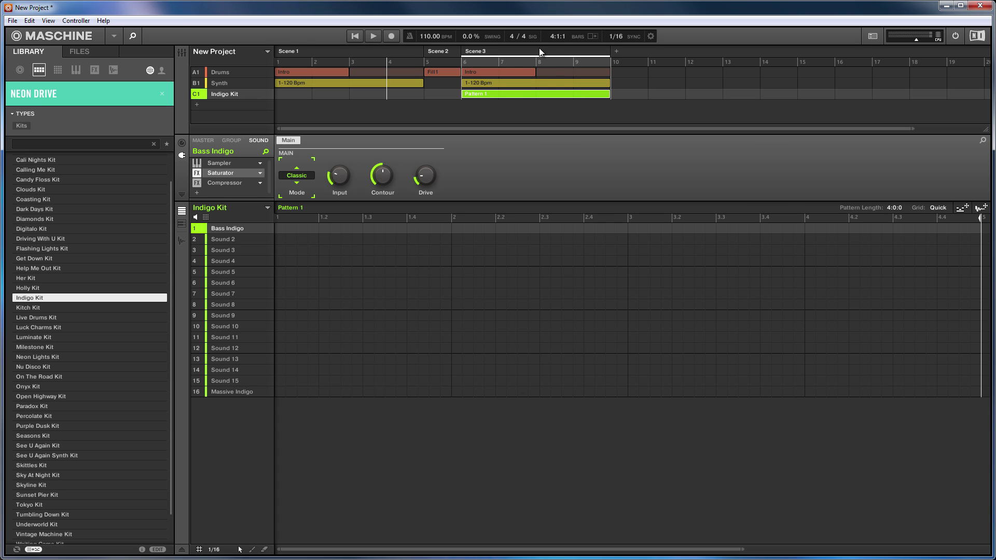
Record Bass Indigo notes at bars 1 and 3 of the new pattern, and extend the opening note to just past bar 2.
{"action": "left_click", "coordinate": [374, 37]}
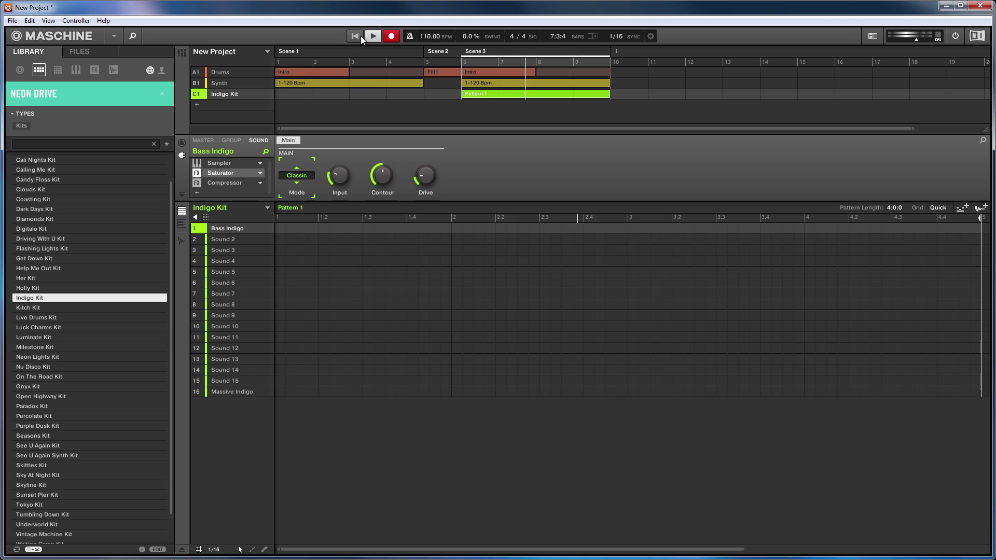
{"action": "key", "text": "z"}
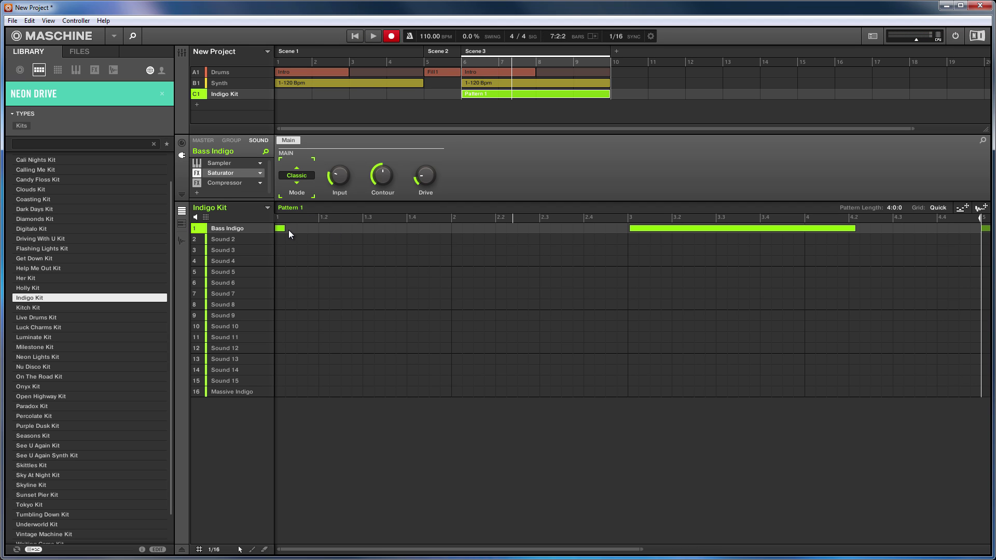
{"action": "left_click_drag", "start_coordinate": [287, 230], "coordinate": [478, 234]}
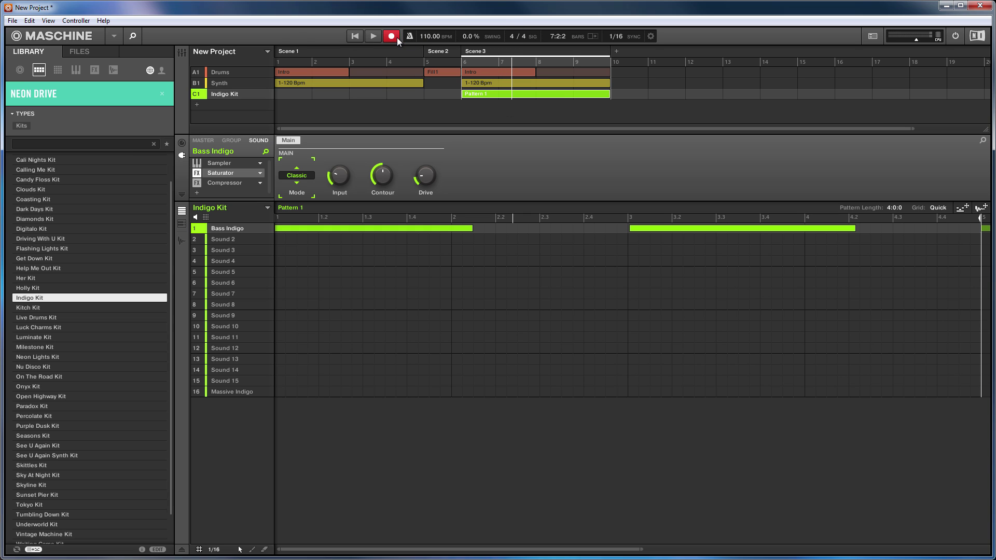
Add a fourth scene after Scene 3 and enlarge the arranger area to show more group rows.
{"action": "left_click", "coordinate": [617, 53]}
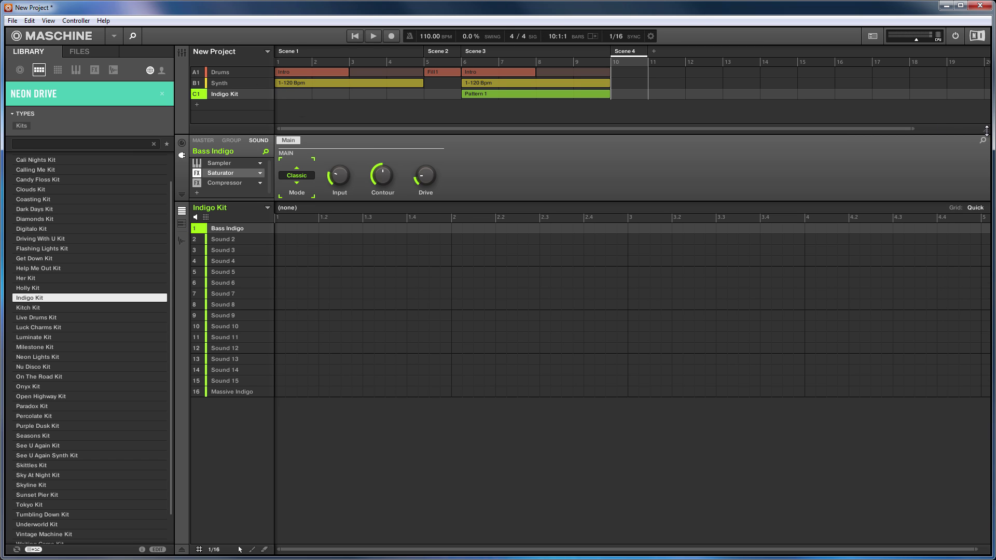
{"action": "left_click_drag", "start_coordinate": [985, 131], "coordinate": [985, 332]}
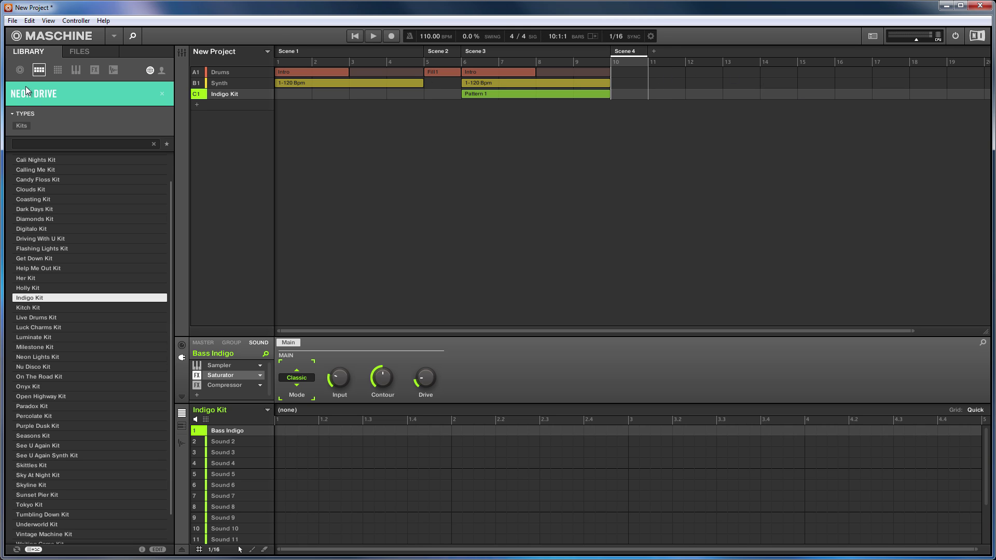
Load the Novac Heights project from the Crystal Daggers library, discarding the changes to the current project.
{"action": "left_click", "coordinate": [20, 70]}
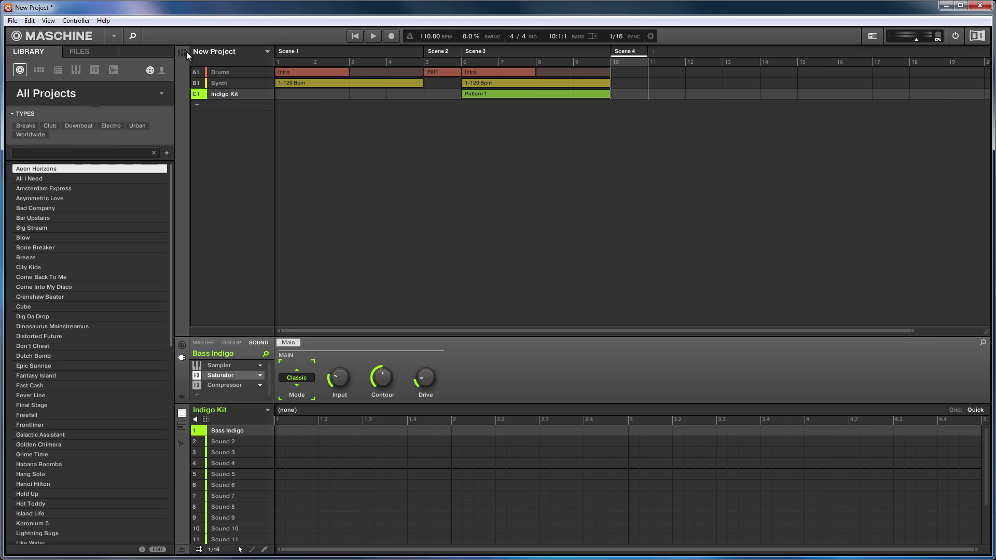
{"action": "left_click", "coordinate": [162, 92]}
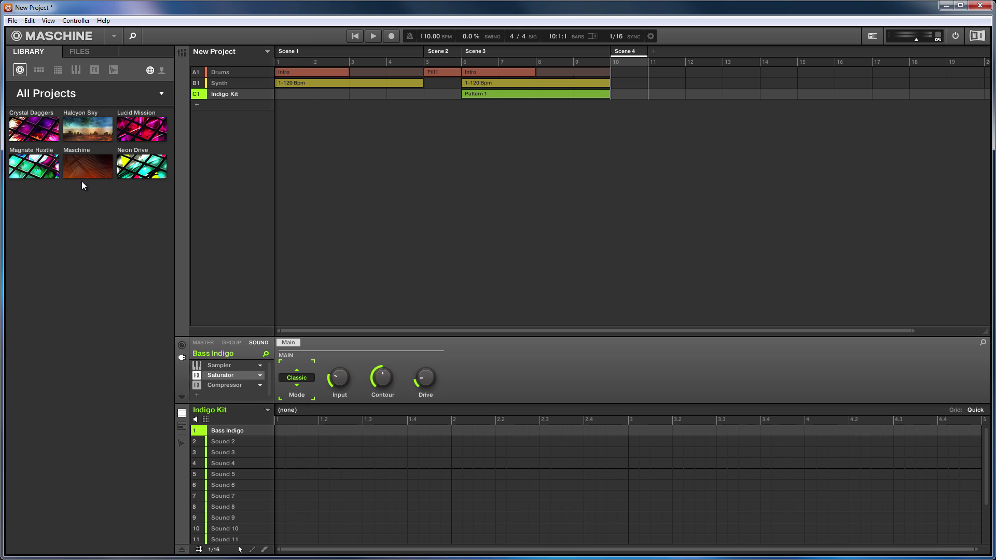
{"action": "left_click", "coordinate": [41, 131]}
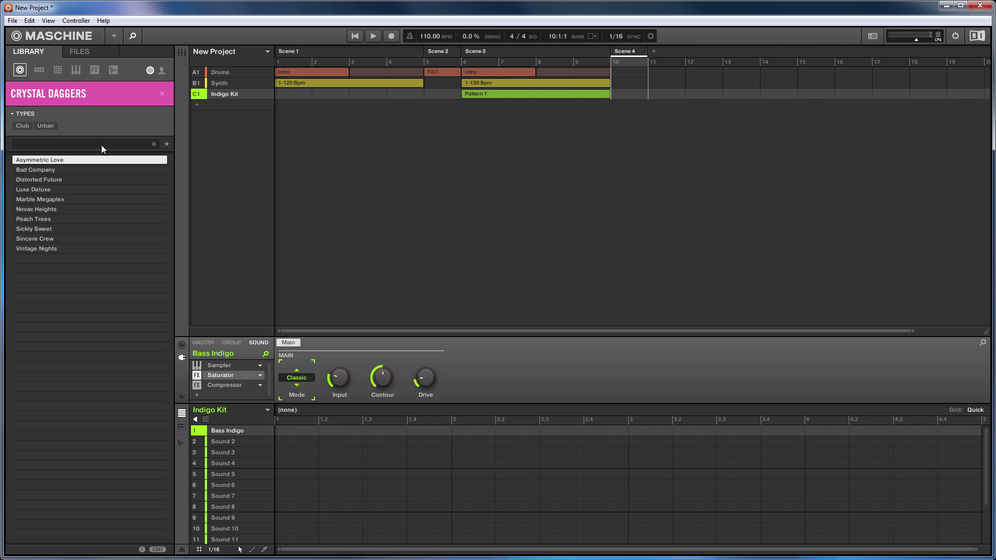
{"action": "double_click", "coordinate": [33, 209]}
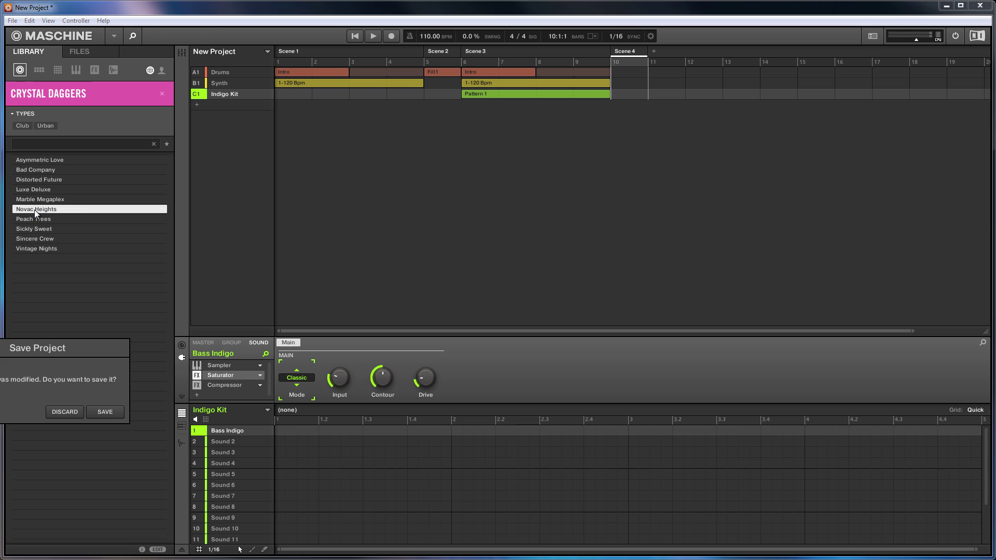
{"action": "left_click", "coordinate": [67, 410]}
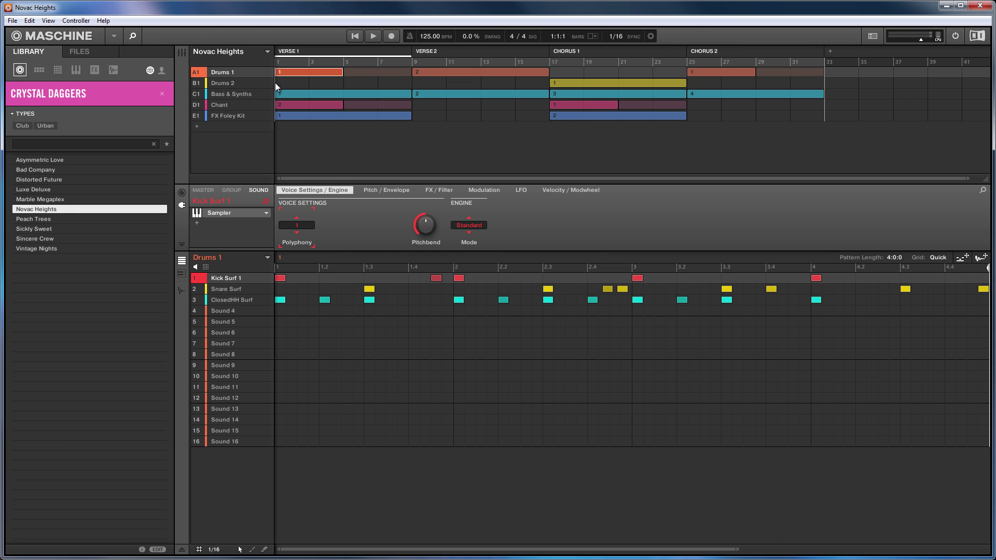
Examine the sounds and patterns in the Drums 2, Bass & Synths, Chant and FX Foley Kit groups.
{"action": "left_click", "coordinate": [219, 83]}
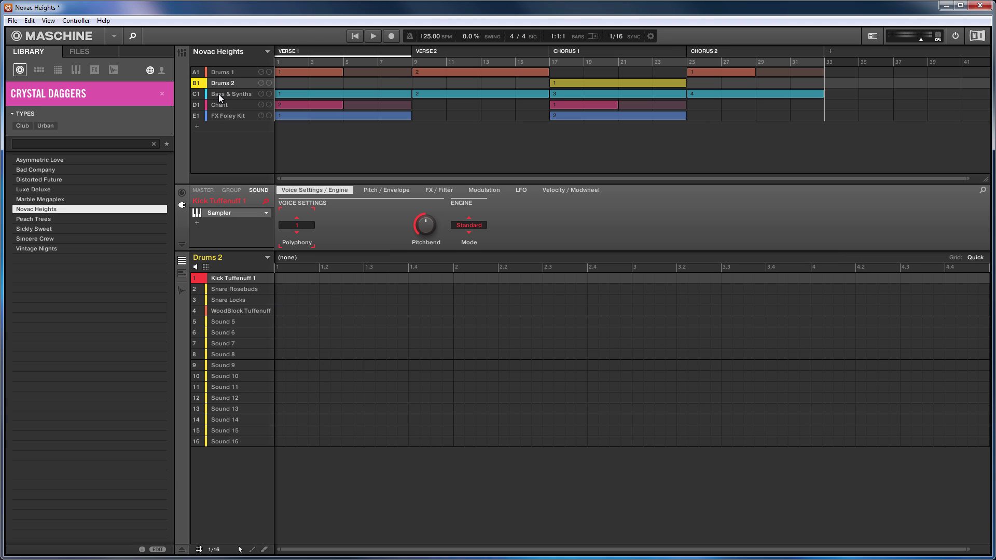
{"action": "left_click", "coordinate": [227, 97]}
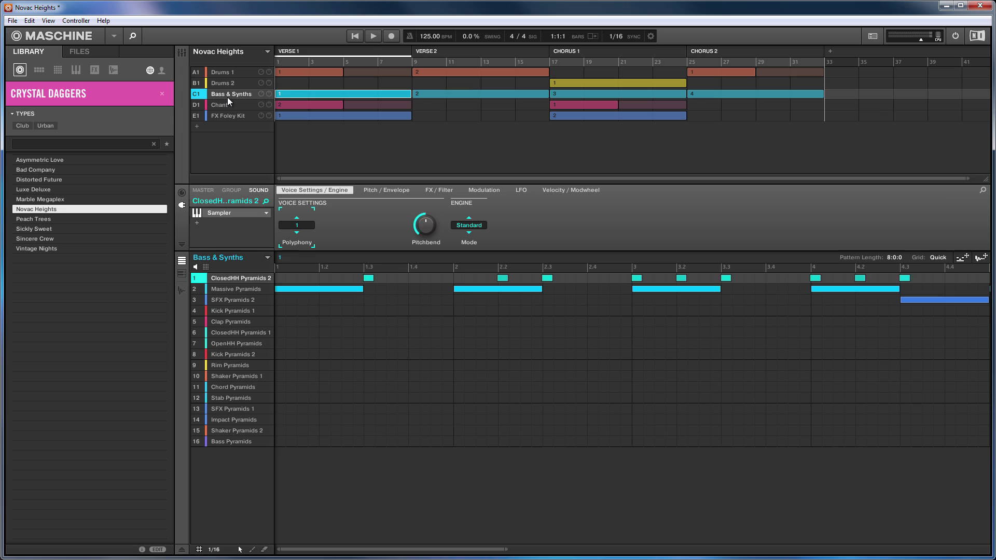
{"action": "left_click", "coordinate": [226, 106]}
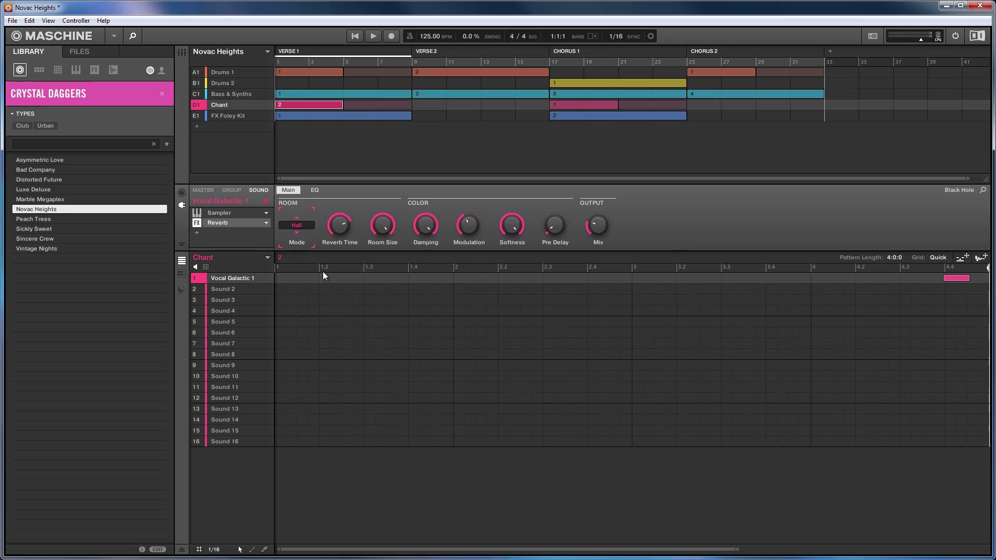
{"action": "left_click", "coordinate": [221, 116]}
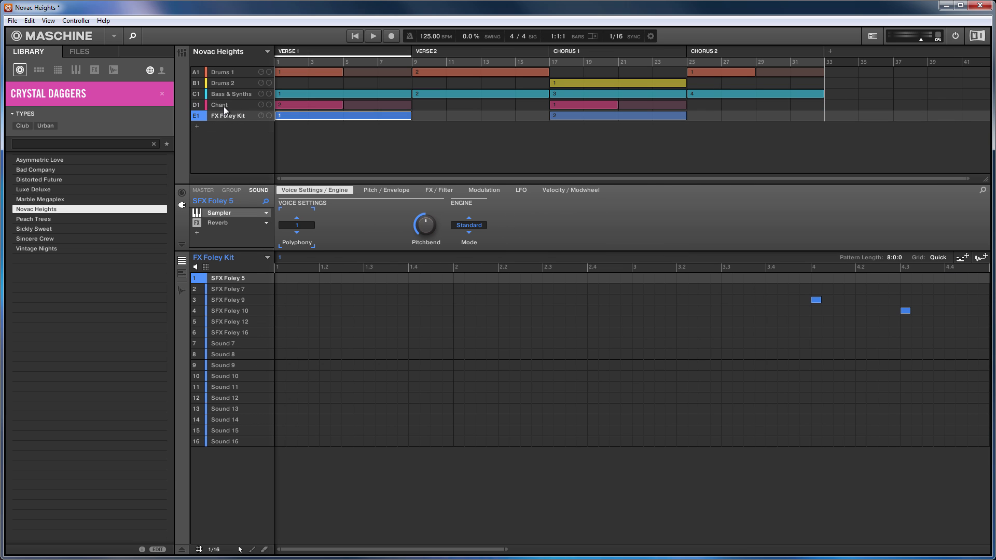
{"action": "left_click", "coordinate": [224, 106]}
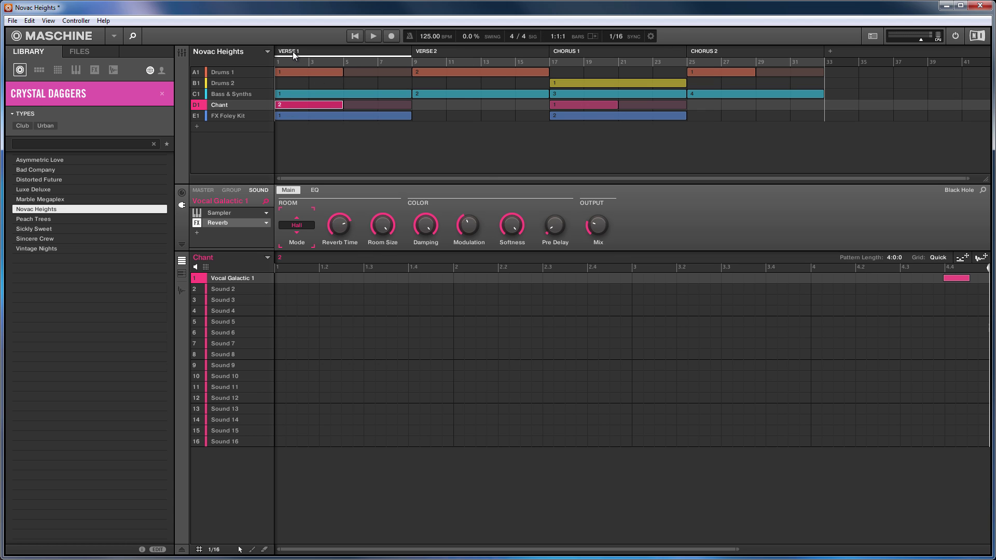
Go through the Verse 2, Chorus 1 and Chorus 2 scenes and return to Verse 1.
{"action": "left_click", "coordinate": [427, 51]}
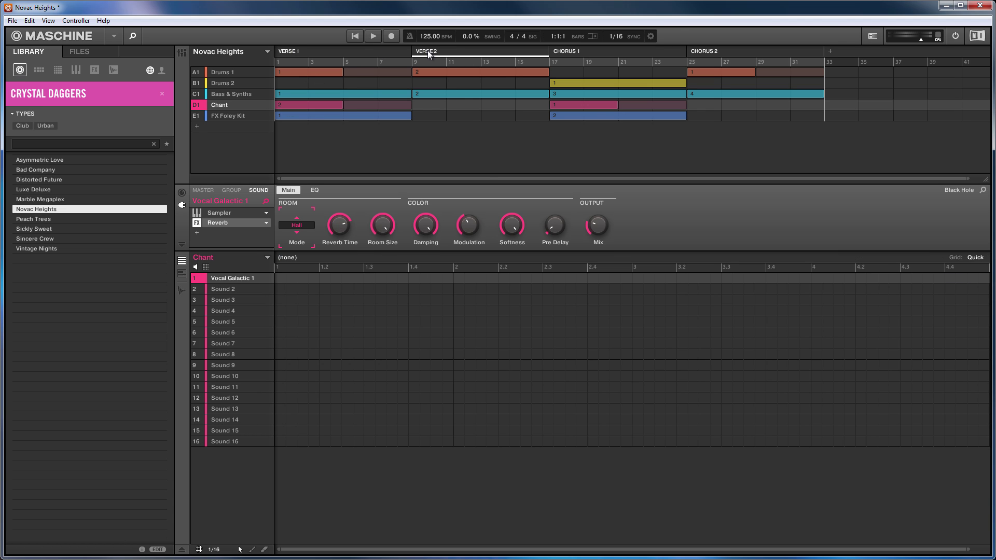
{"action": "left_click", "coordinate": [574, 50]}
{"action": "left_click", "coordinate": [708, 52]}
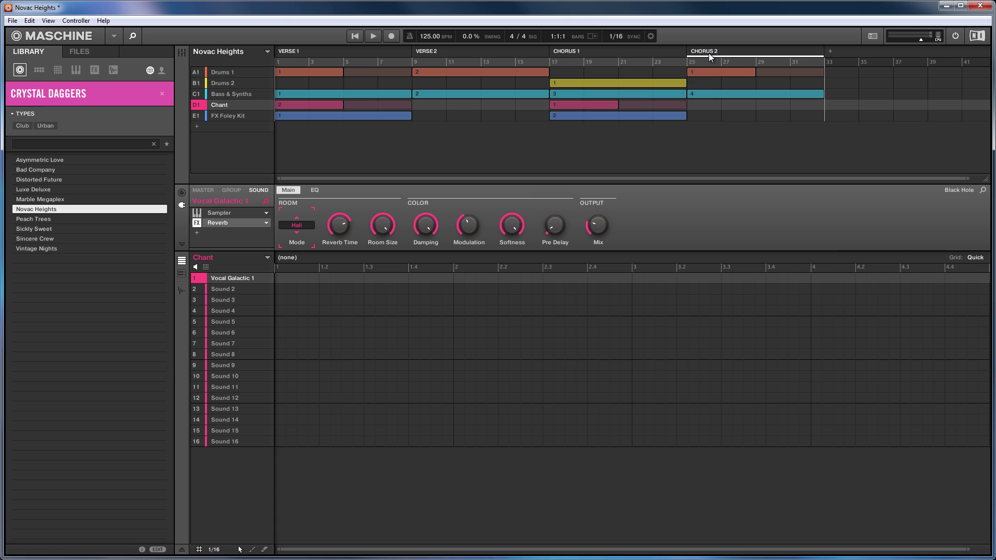
{"action": "left_click", "coordinate": [426, 52]}
{"action": "left_click", "coordinate": [292, 52]}
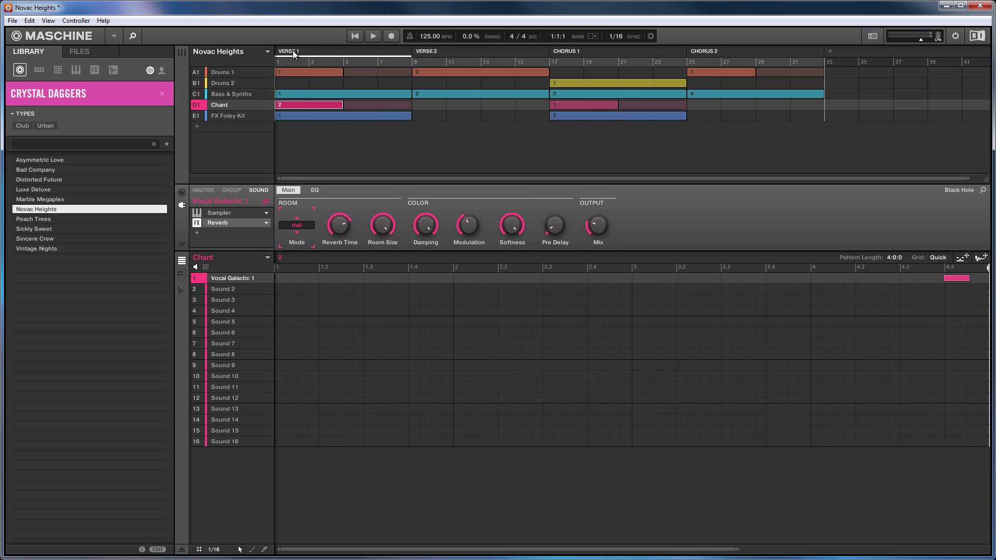
Switch to Ableton Live, select each of the two clips on the 1 MIDI track for comparison, and move its window aside.
{"action": "key", "text": "alt+Tab"}
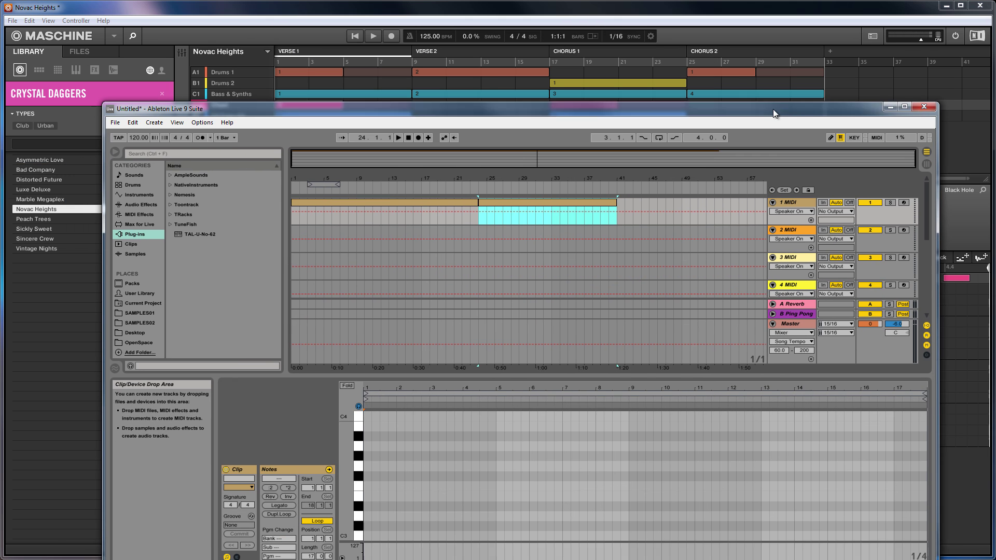
{"action": "left_click_drag", "start_coordinate": [773, 109], "coordinate": [765, 67]}
{"action": "left_click", "coordinate": [336, 158]}
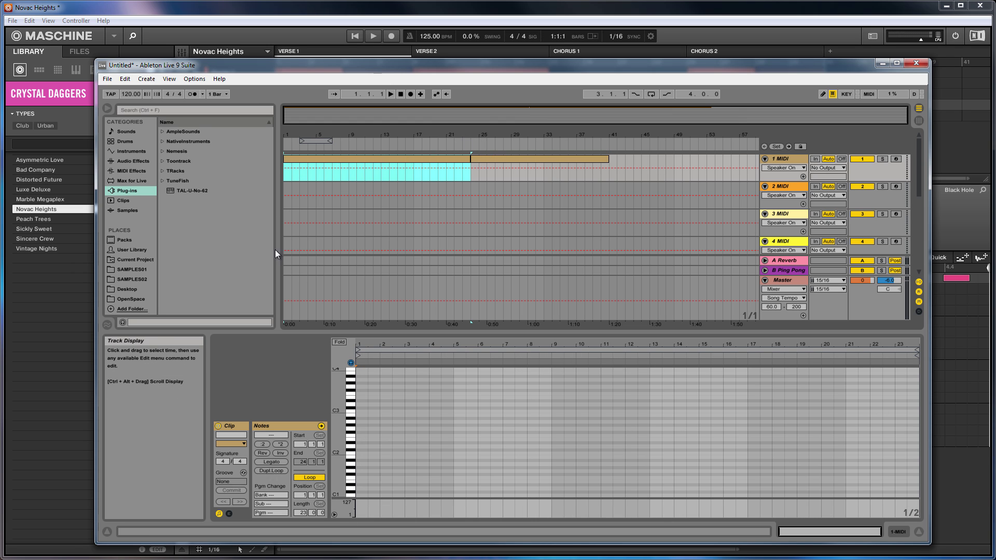
{"action": "left_click", "coordinate": [550, 160]}
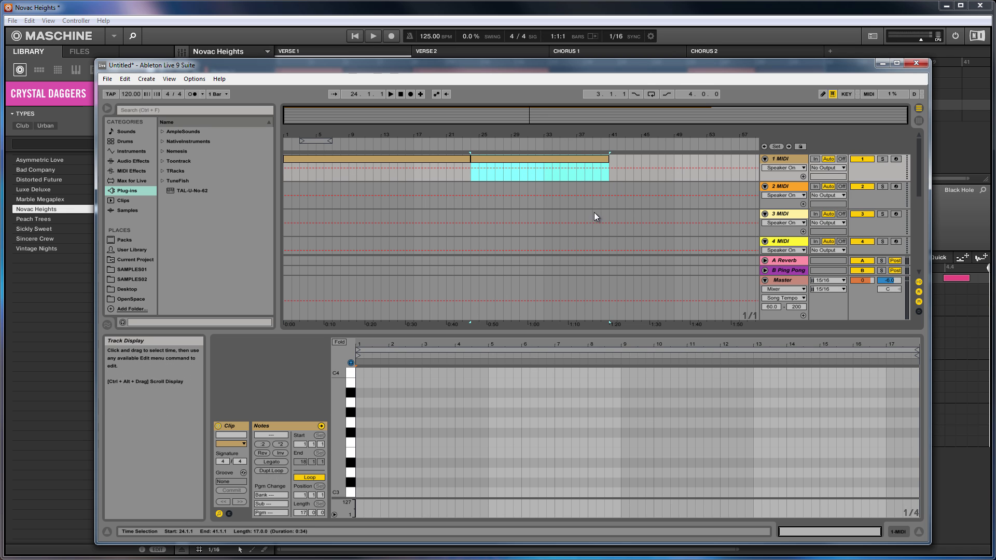
{"action": "left_click_drag", "start_coordinate": [536, 66], "coordinate": [1, 284]}
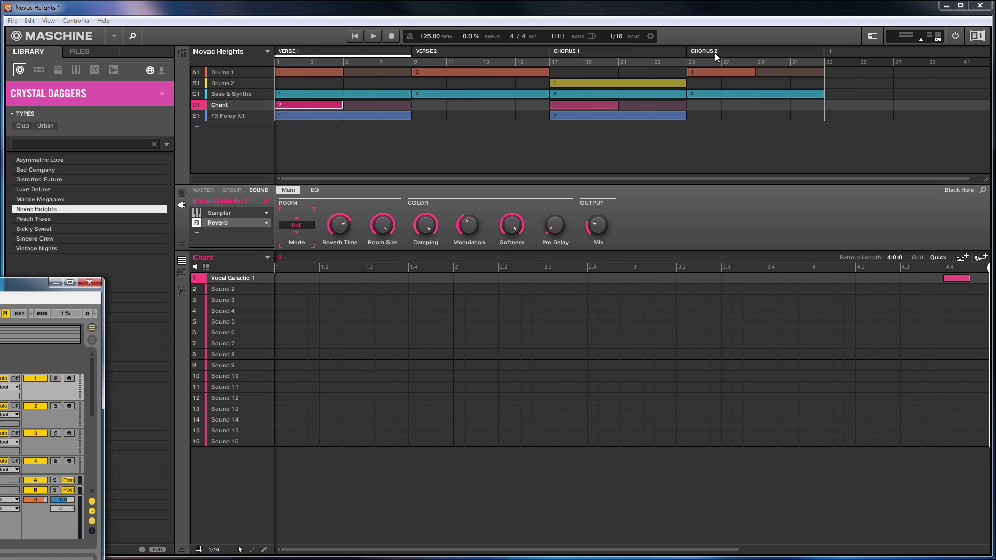
Play Novac Heights from the start, and replace it with the Peach Trees project for playback, discarding the changes.
{"action": "left_click", "coordinate": [356, 37]}
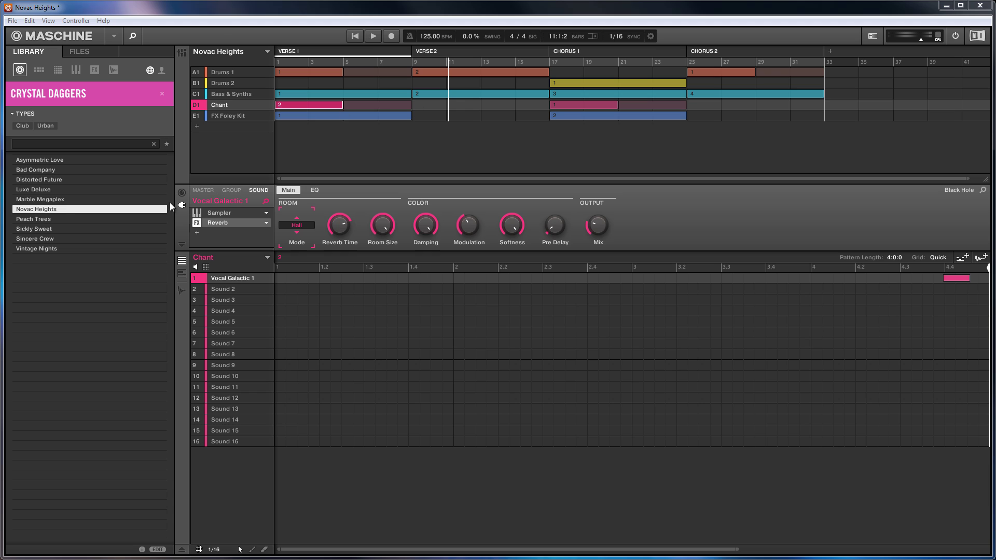
{"action": "left_click", "coordinate": [33, 219]}
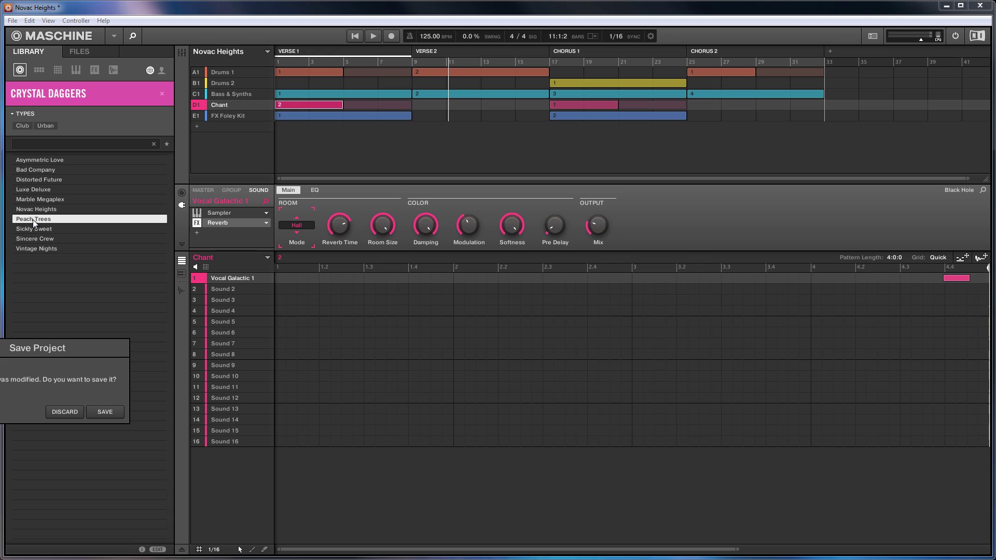
{"action": "left_click", "coordinate": [64, 412]}
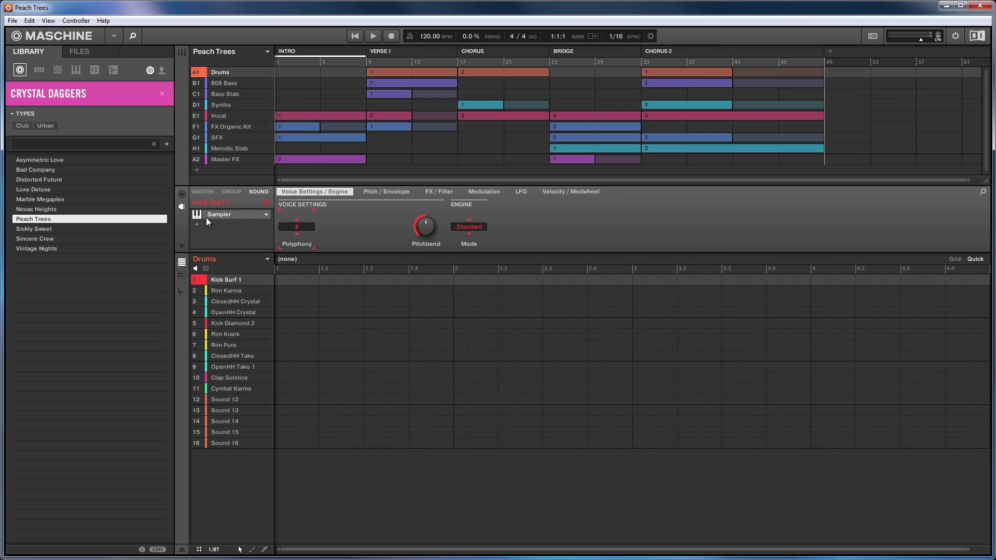
{"action": "key", "text": "space"}
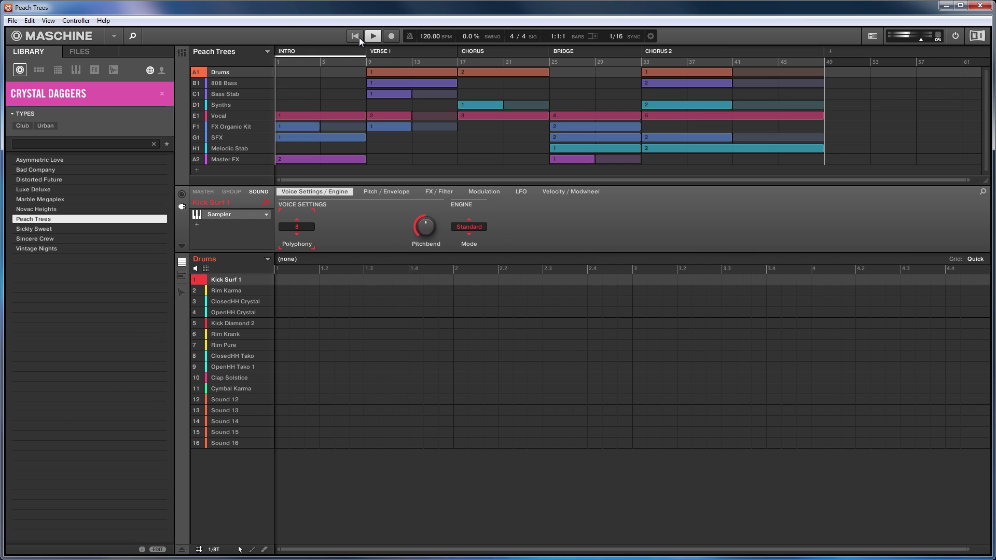